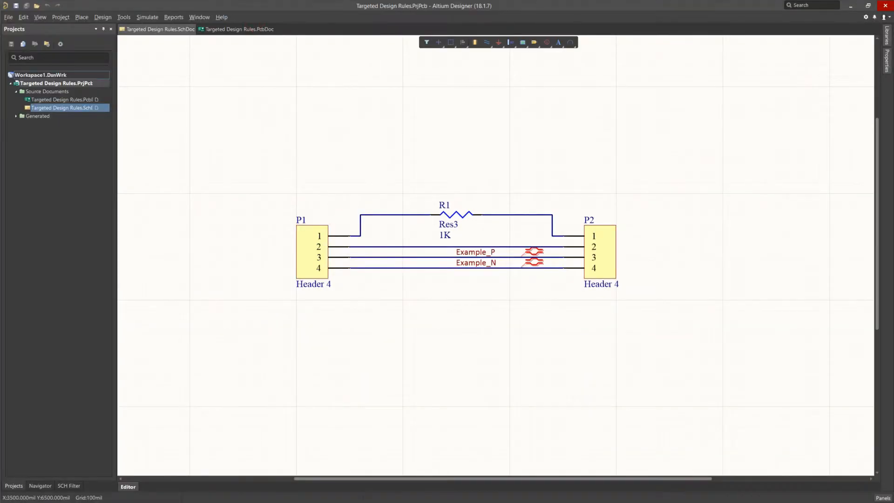
Step: Bring up the PCB document and start a rectangular room named Flex
click(263, 31)
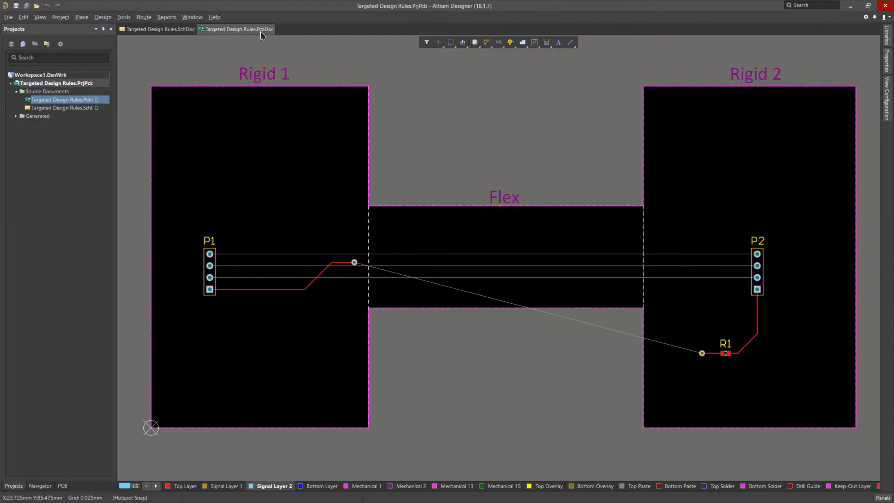
ctrl+scroll(512, 281, up, 1)
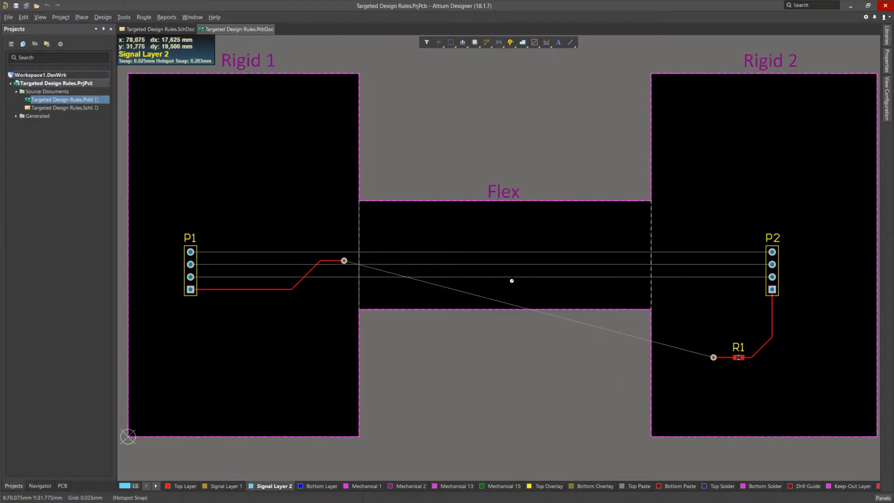
ctrl+scroll(512, 281, up, 2)
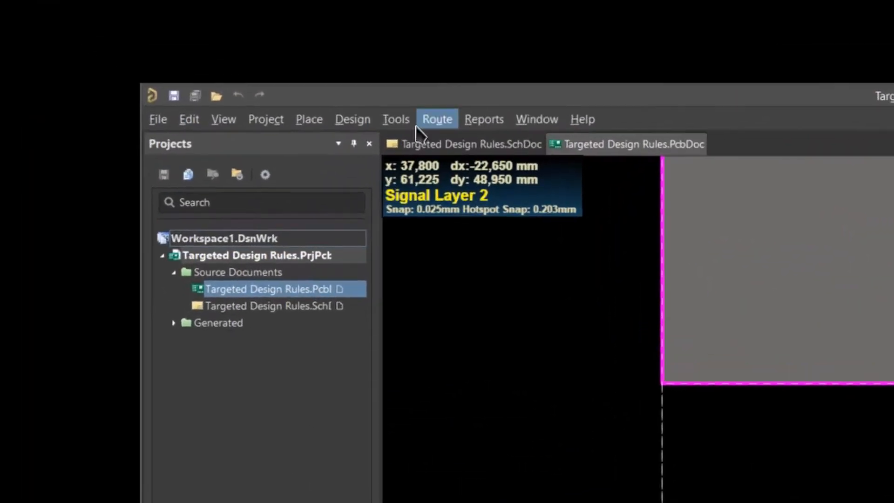
click(104, 18)
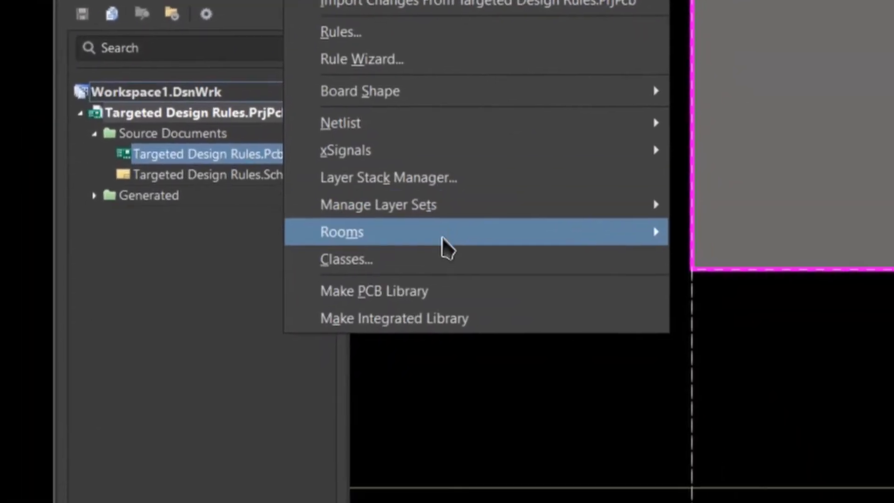
mouse_move(589, 455)
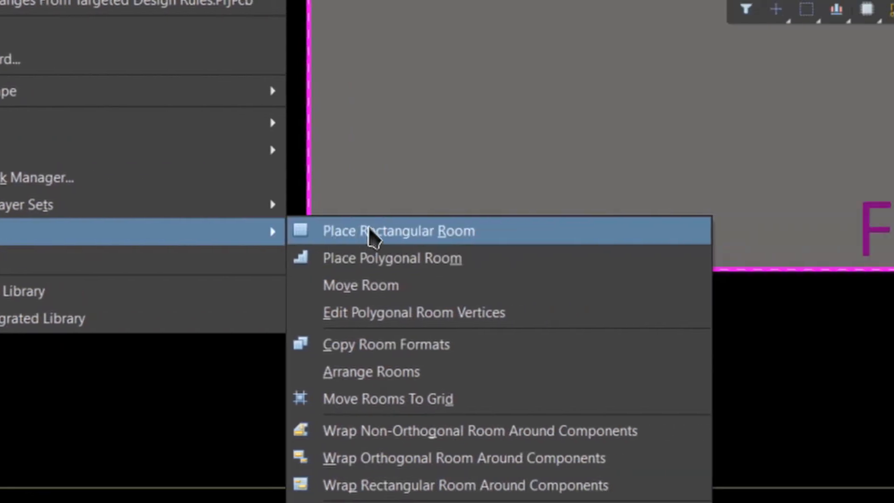
click(754, 233)
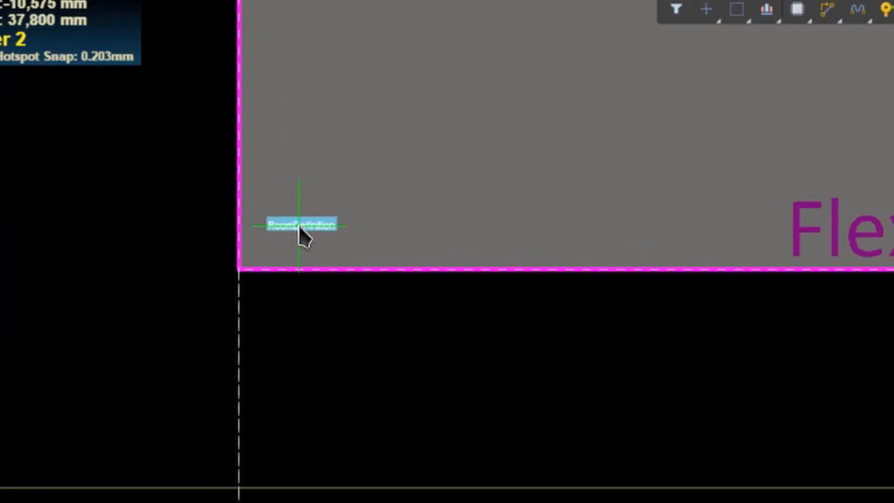
key(Tab)
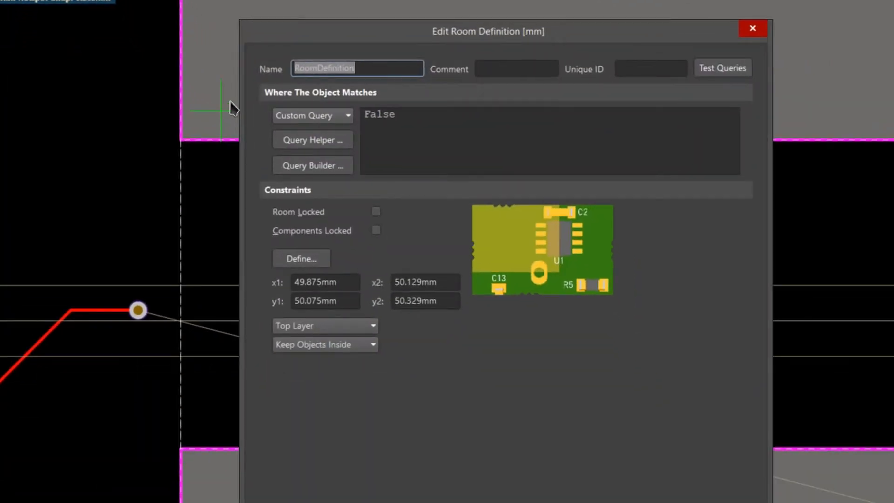
text(Flex)
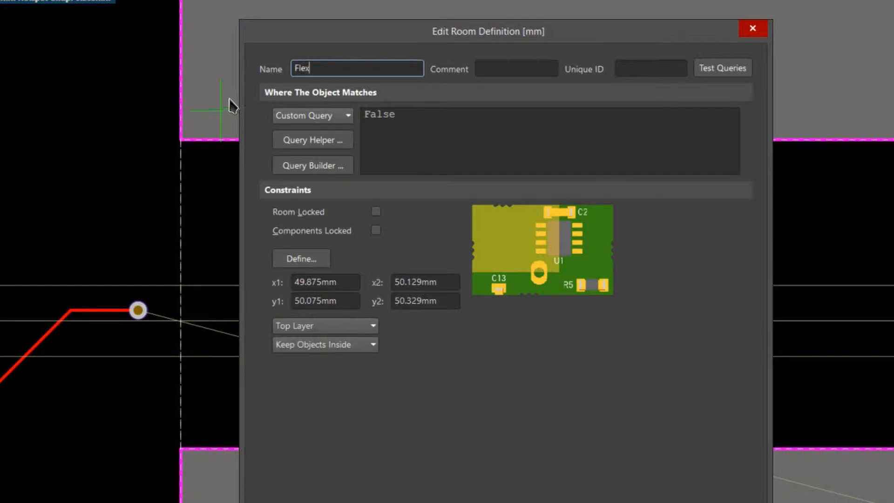
key(Return)
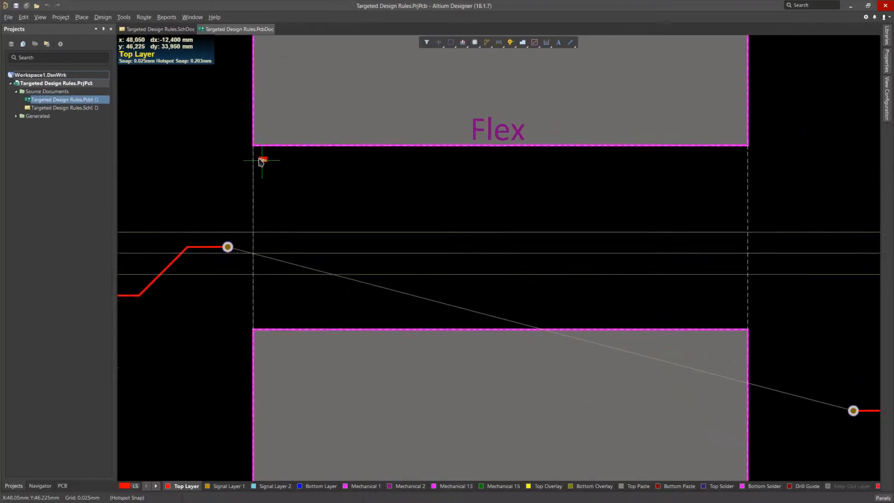
Step: Place the Flex room over the whole flex section between the two rigid boards, about 59 by 22 mm, corner to opposite corner
ctrl+scroll(259, 160, up, 5)
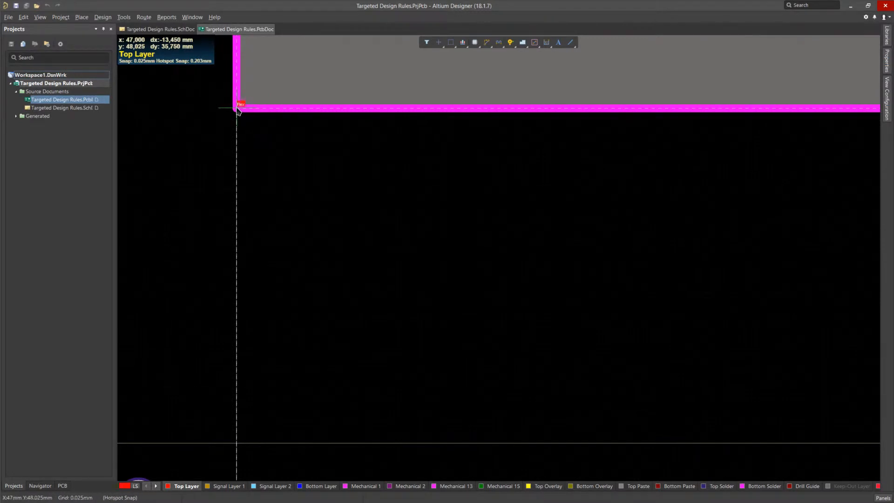
click(237, 108)
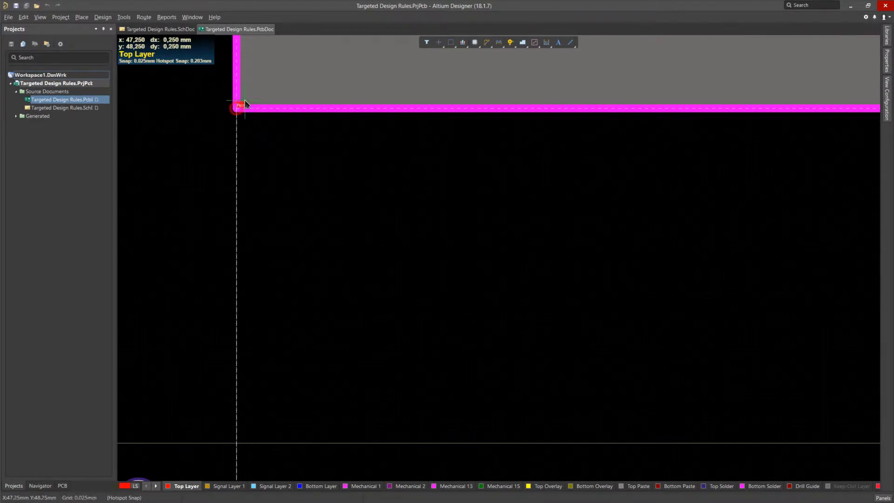
ctrl+scroll(292, 140, down, 2)
ctrl+scroll(294, 143, down, 1)
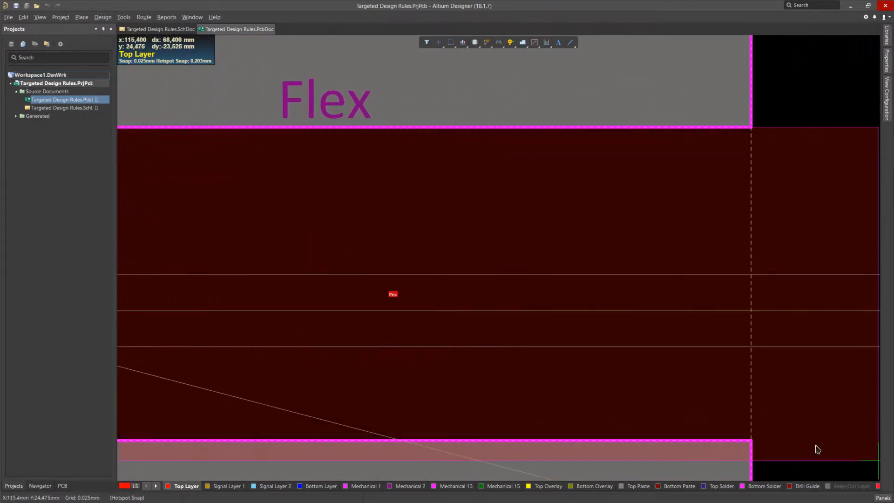
ctrl+scroll(755, 443, up, 4)
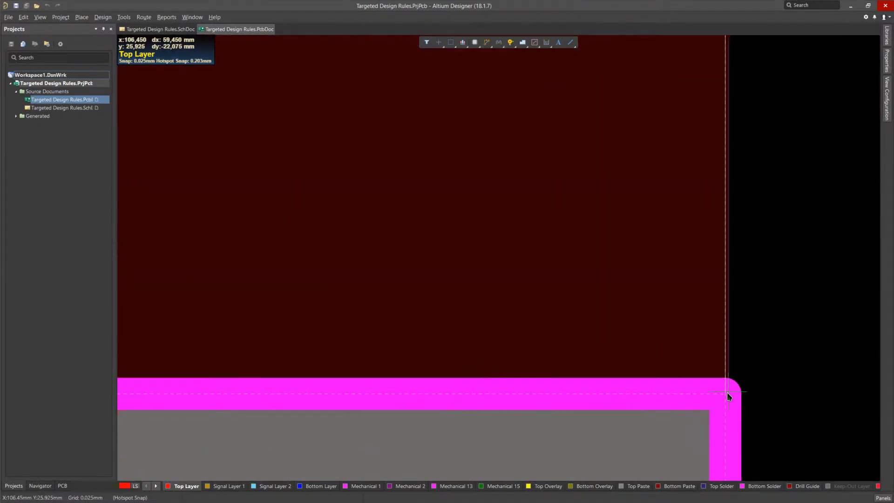
click(725, 396)
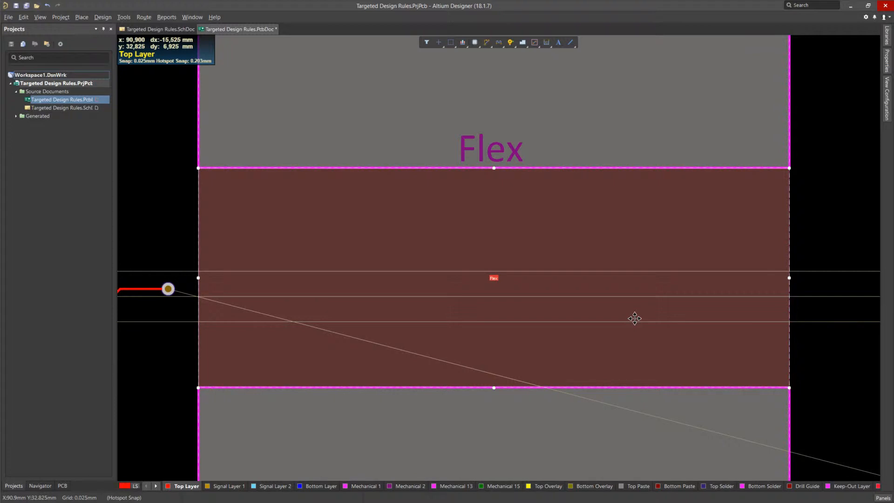
Step: Add a new Differential Pairs Routing rule to the PCB design rules
key(d)
key(r)
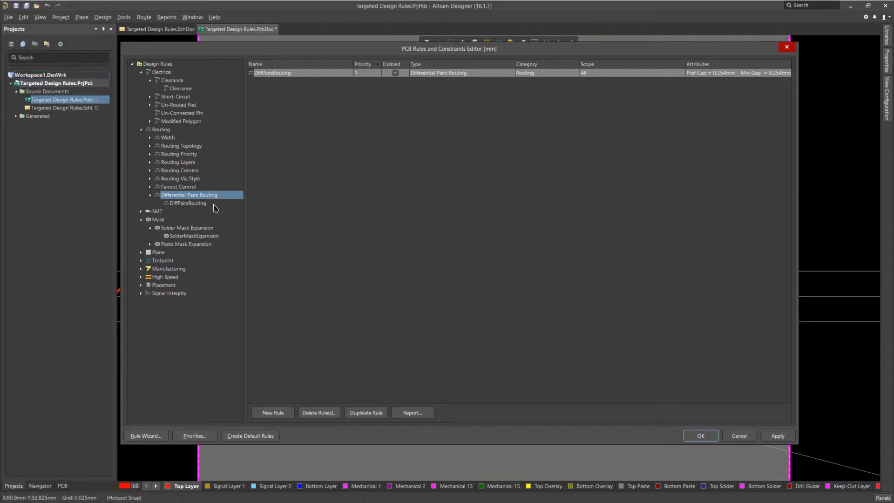
click(188, 204)
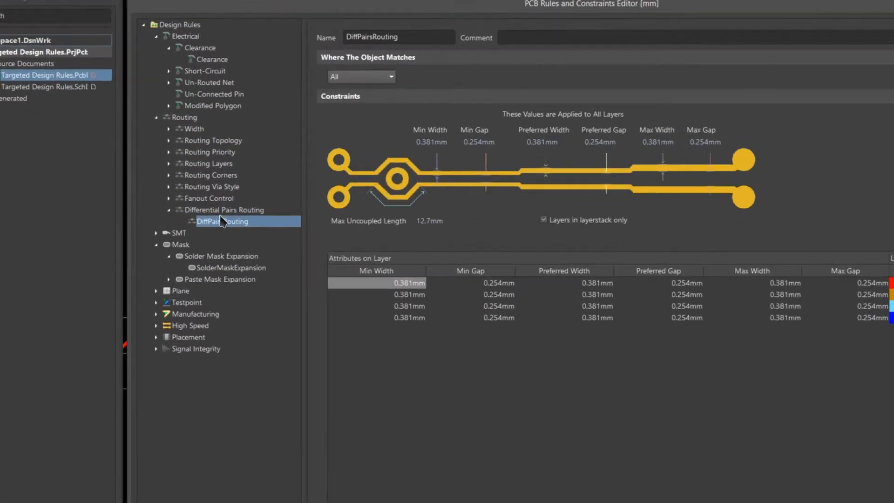
click(181, 195)
right_click(312, 260)
click(355, 278)
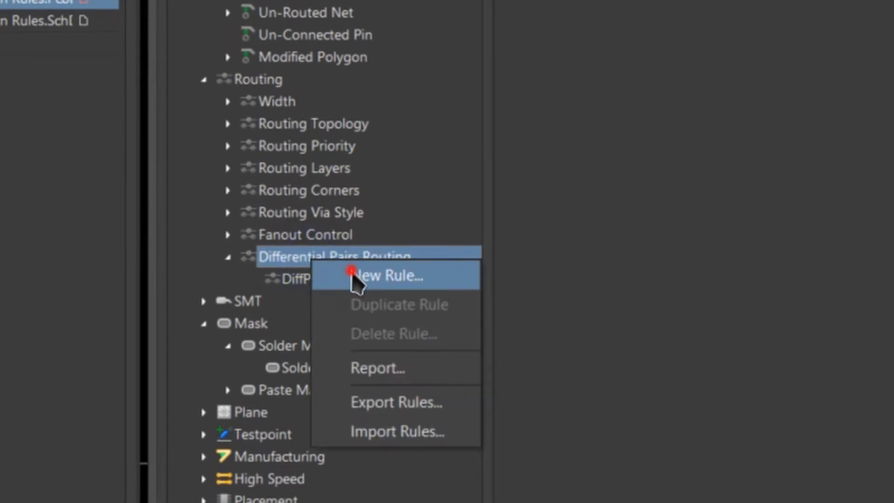
click(352, 280)
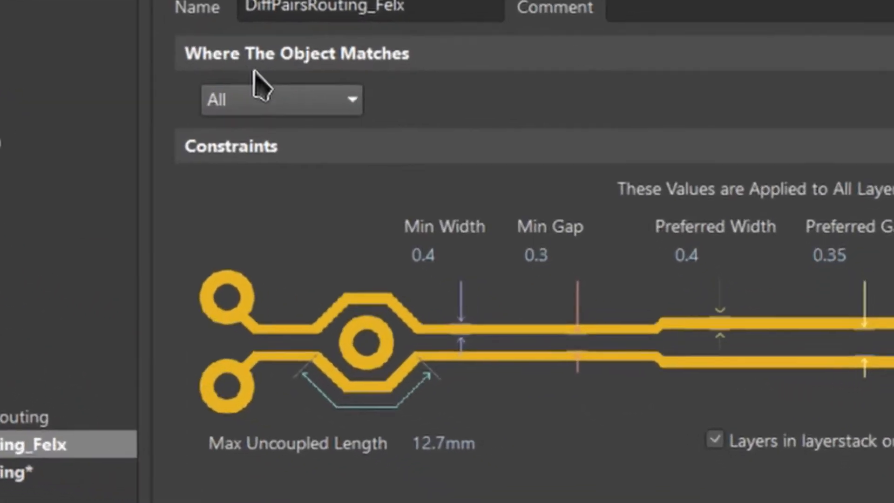
Step: Scope the DiffPairsRouting_Felx rule with the custom query WithinRoom('Flex') and accept the rule changes
click(269, 90)
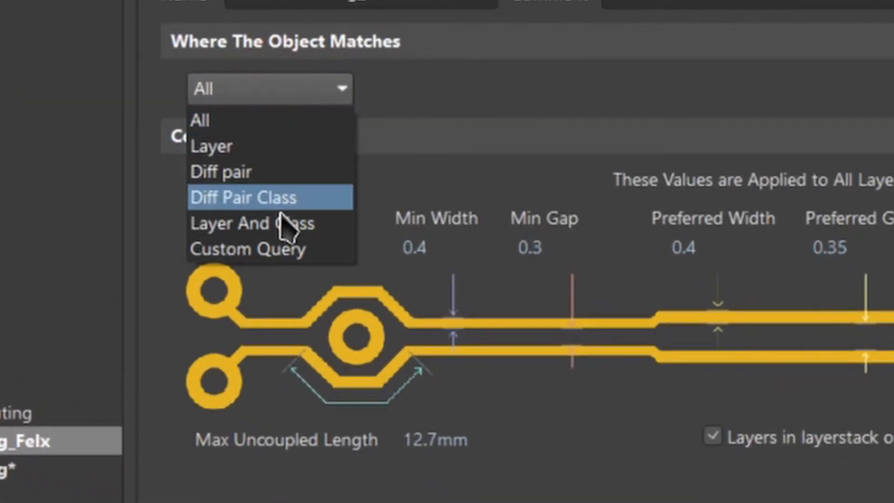
click(276, 258)
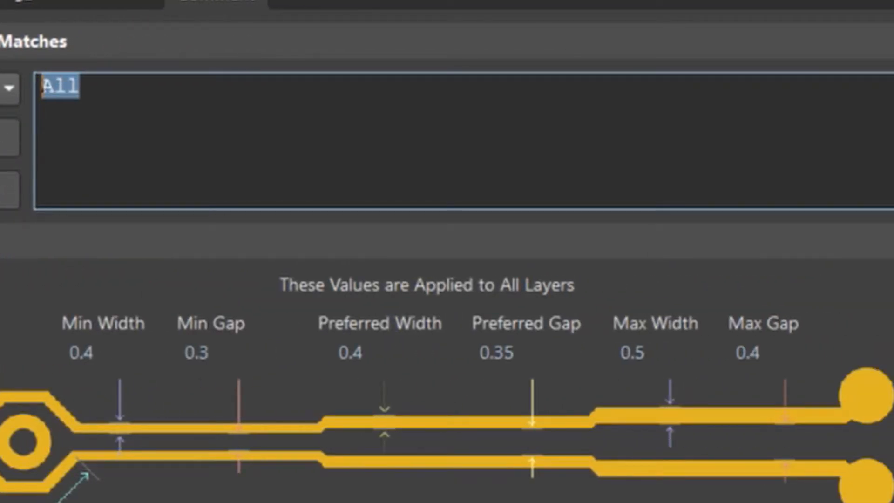
text(withinroo)
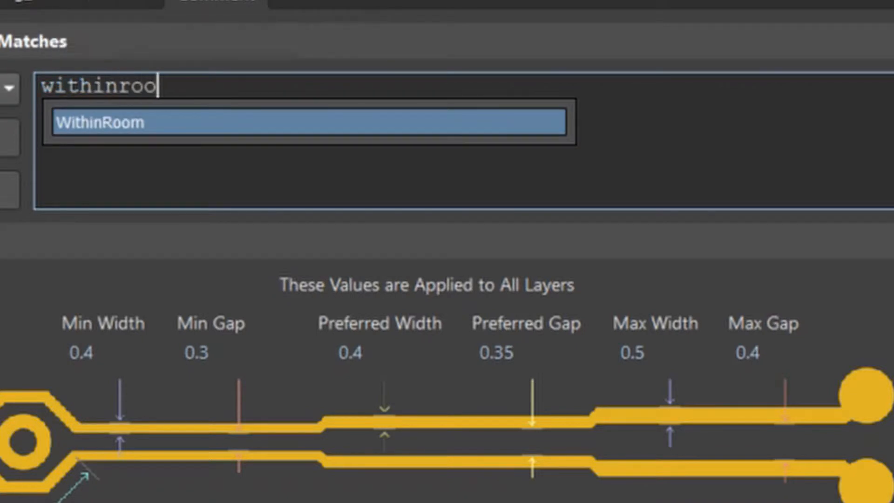
text(m)
key(Return)
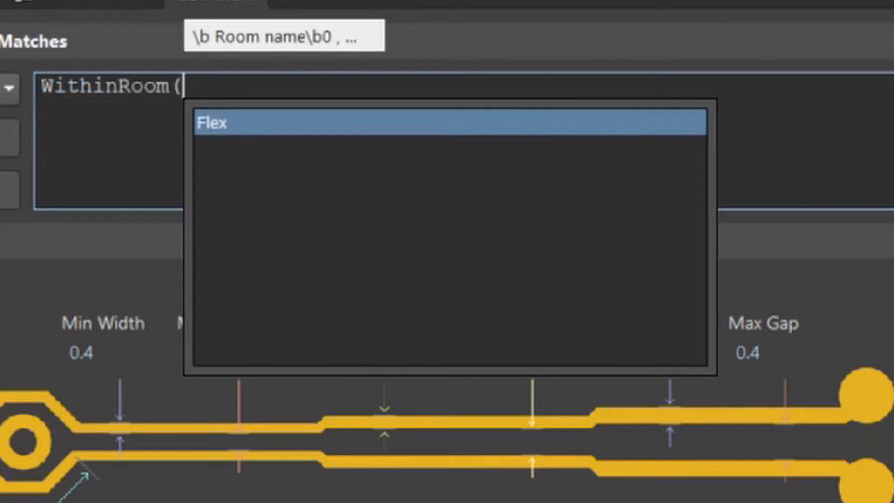
key(Return)
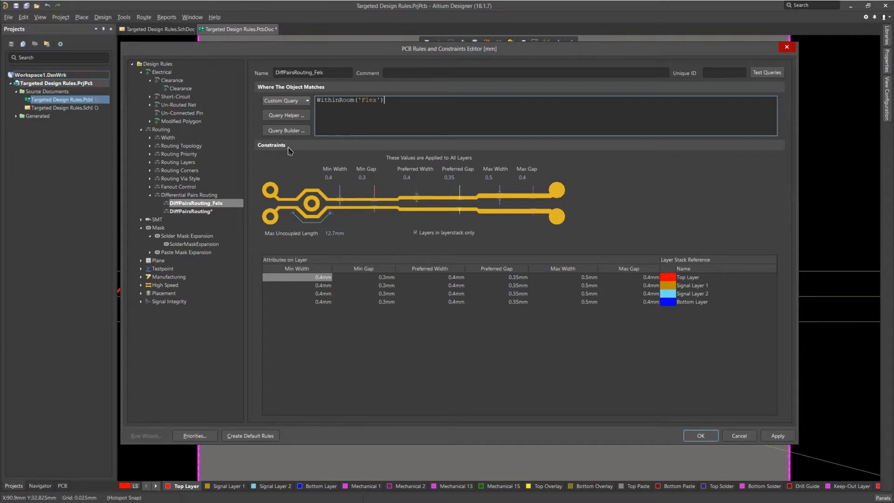
click(701, 438)
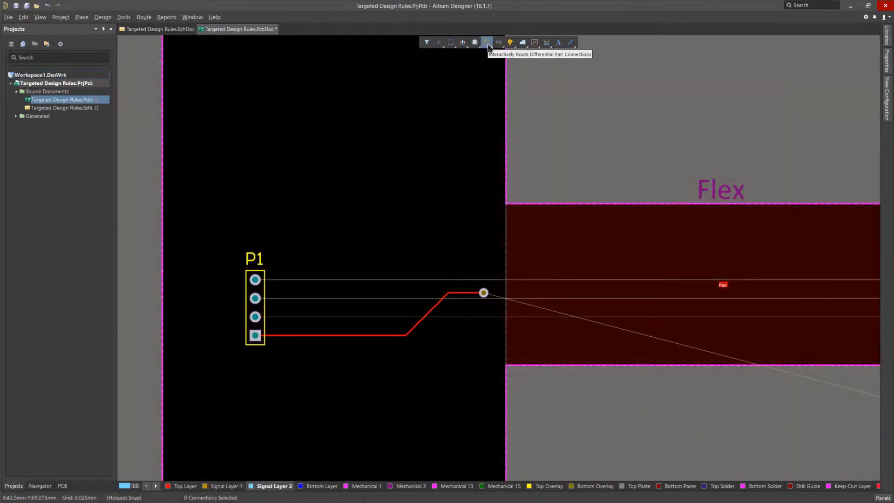
Step: Route the Example_P/Example_N differential pair on Signal Layer 2 from P1's upper two pads to just before the flex boundary
click(488, 43)
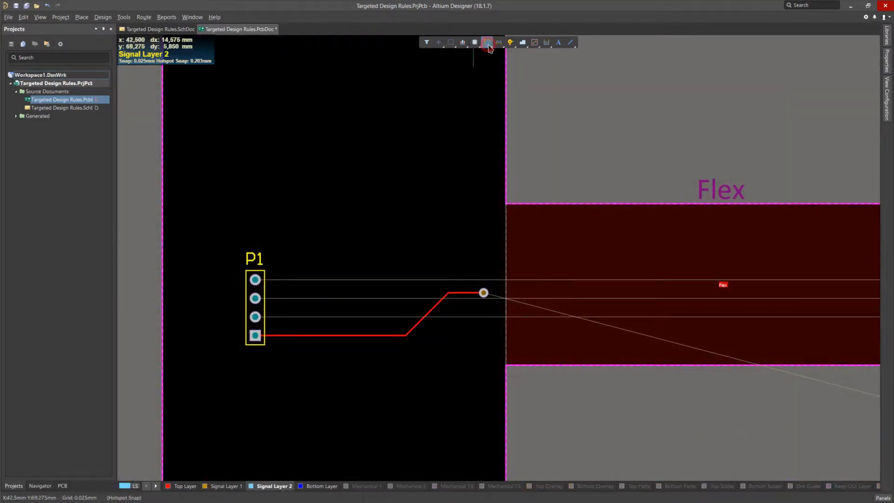
click(255, 280)
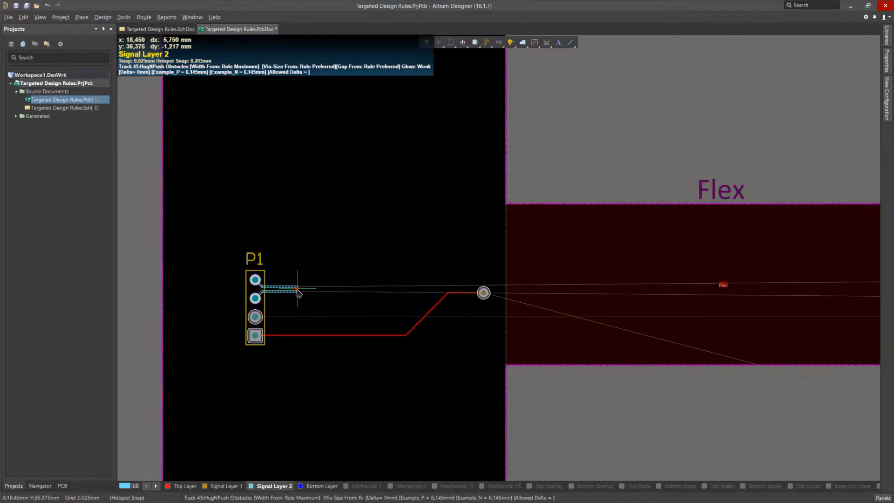
click(298, 292)
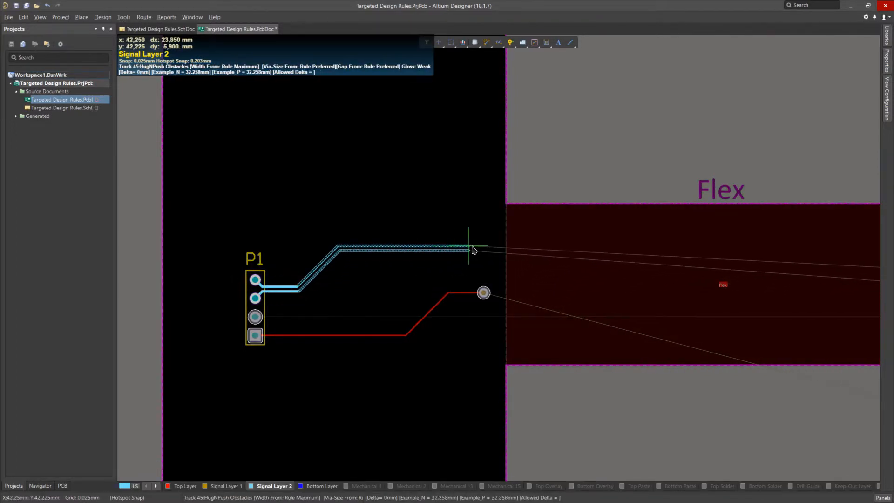
click(476, 250)
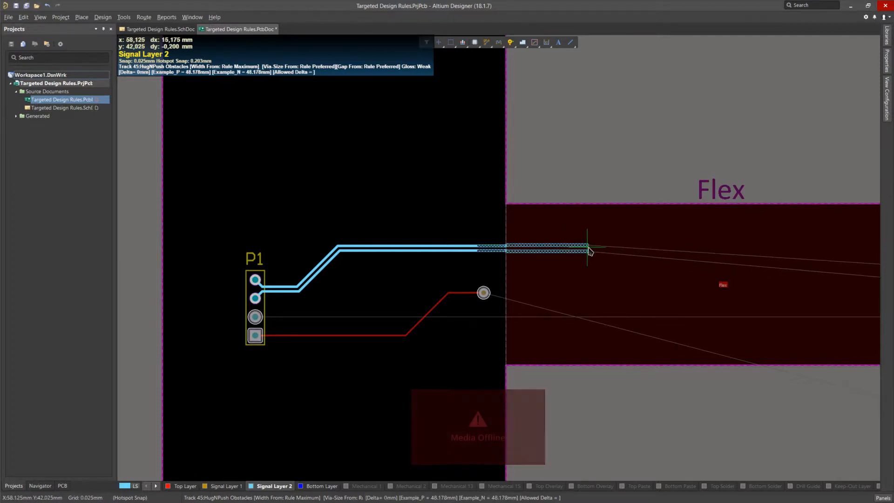
Step: Continue the differential pair straight across the Flex room at rule maximum width and end it just inside Rigid 2
ctrl+scroll(590, 251, up, 5)
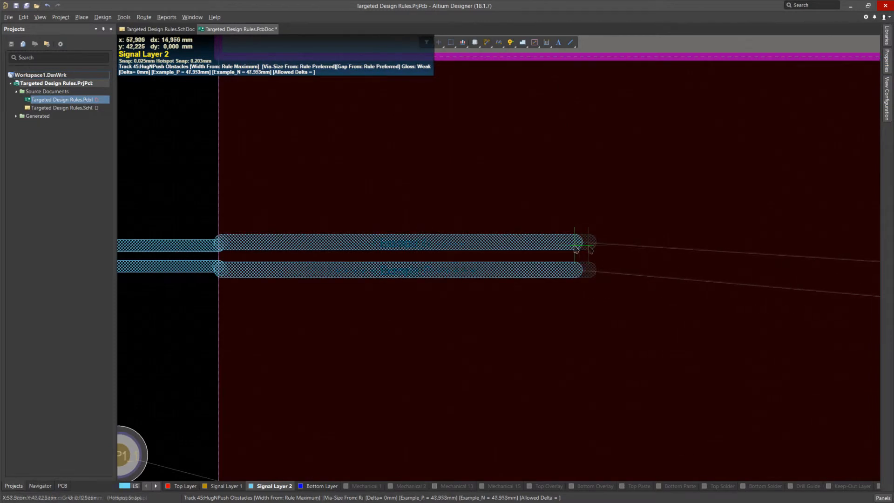
key(3)
key(3)
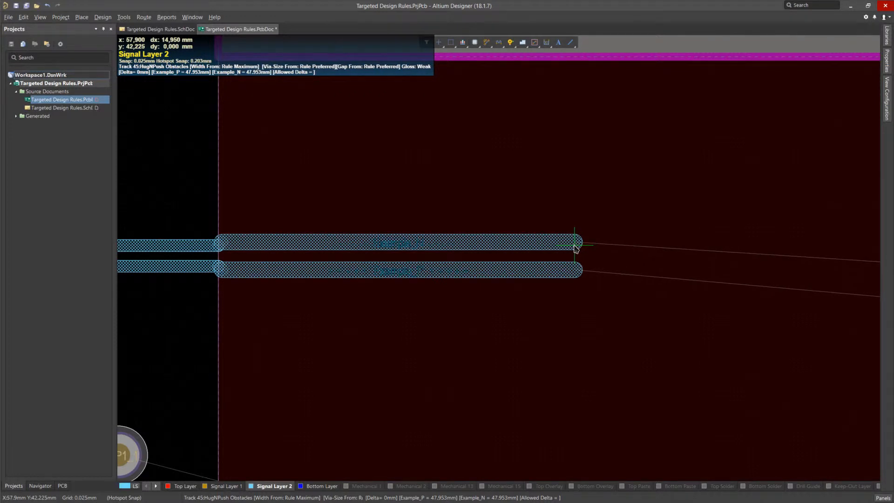
click(576, 247)
ctrl+scroll(576, 247, down, 3)
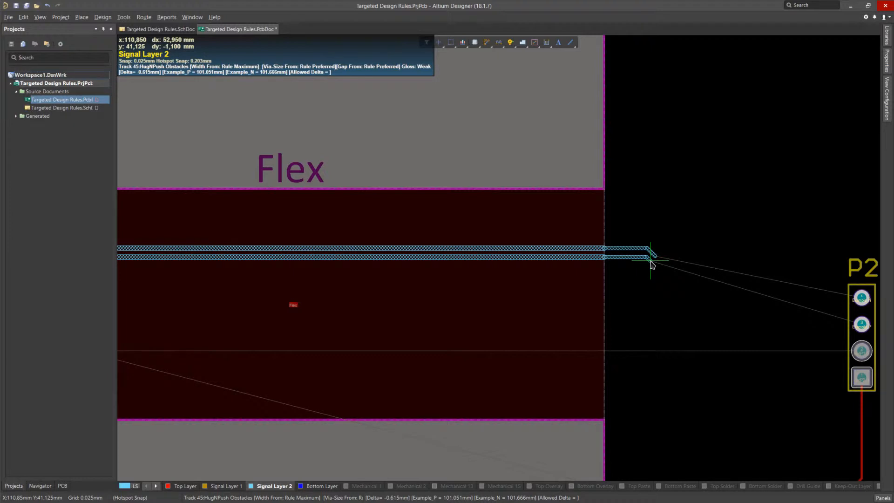
click(650, 261)
right_click(711, 309)
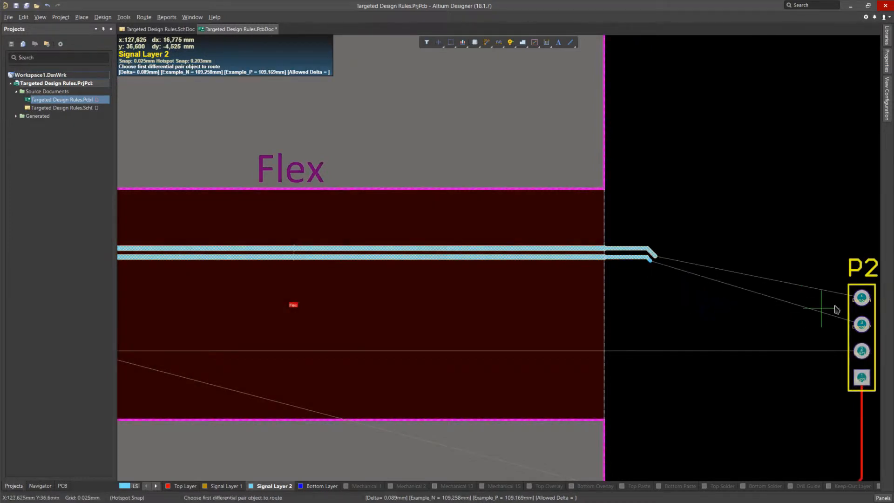
Step: Route the differential pair from P2's upper two pads back to the open track ends in Rigid 2
click(866, 328)
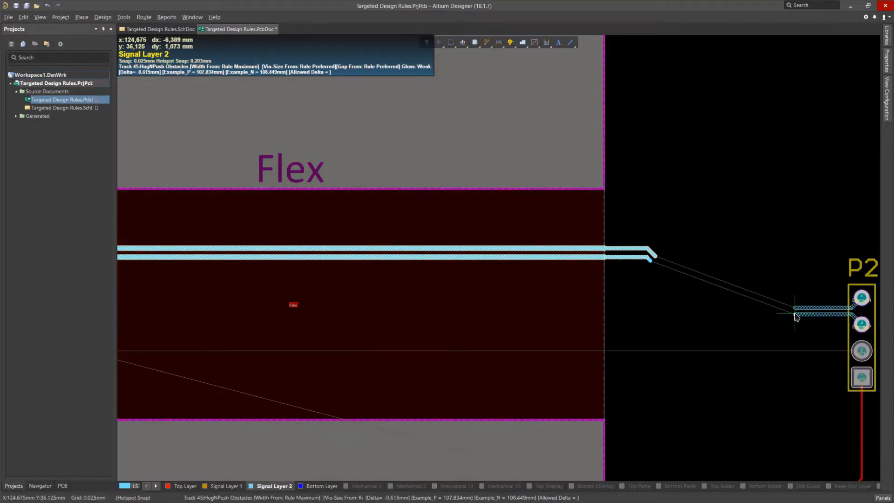
click(795, 313)
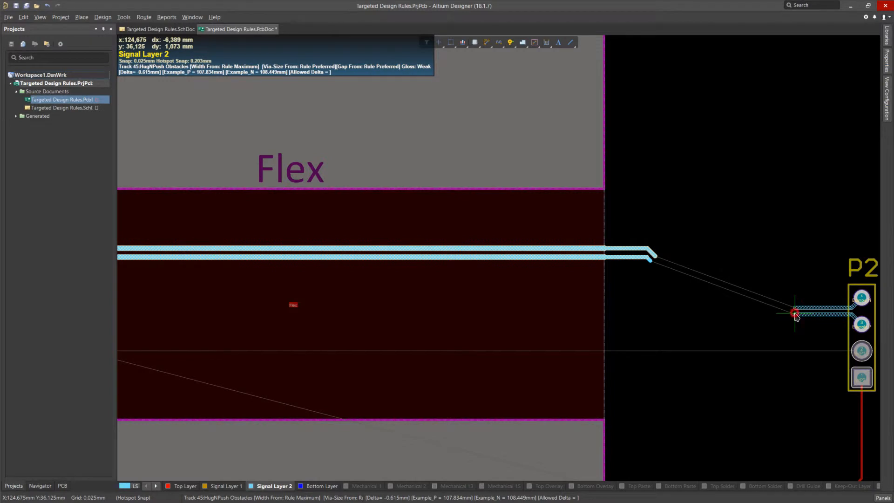
click(655, 260)
right_click(635, 299)
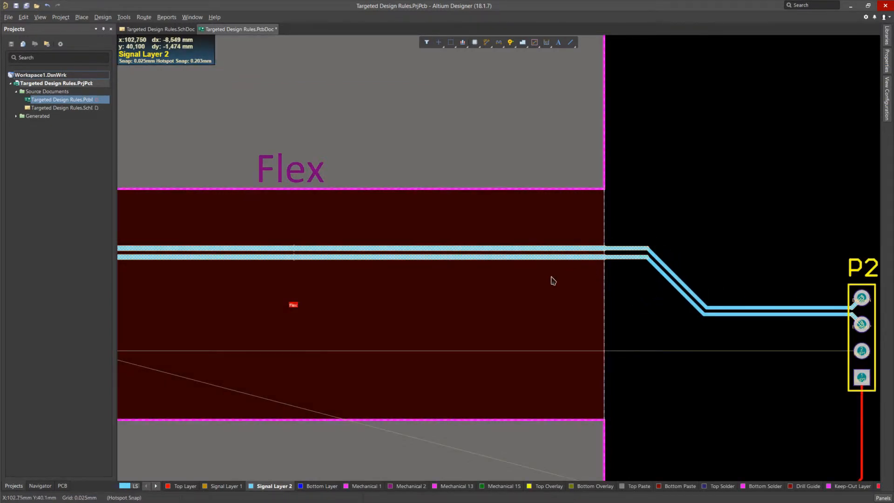
Step: Route the NetP1_1 track on Signal Layer 2 from the via in Rigid 1 across the flex section to the via beside R1
ctrl+scroll(553, 280, down, 3)
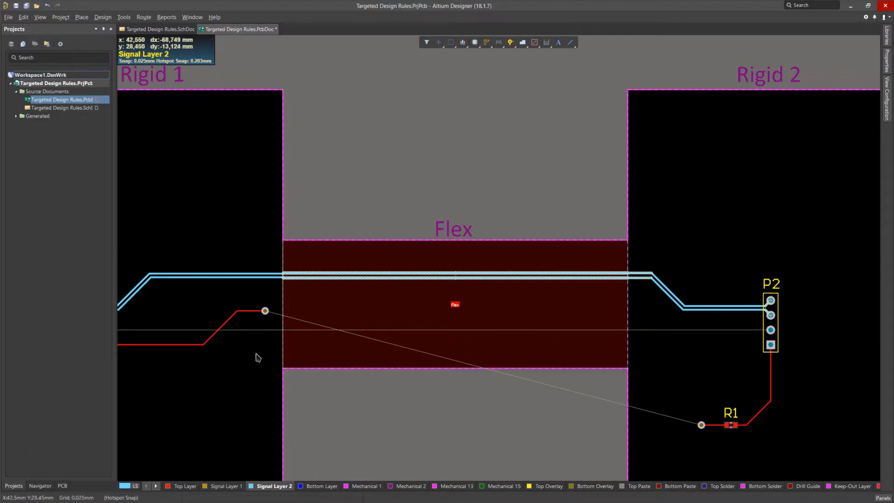
ctrl+scroll(256, 354, up, 4)
key(p)
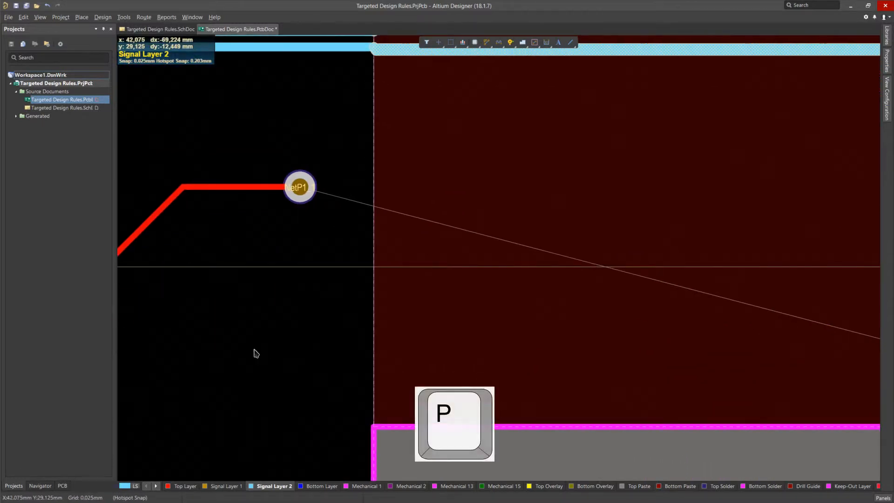
key(t)
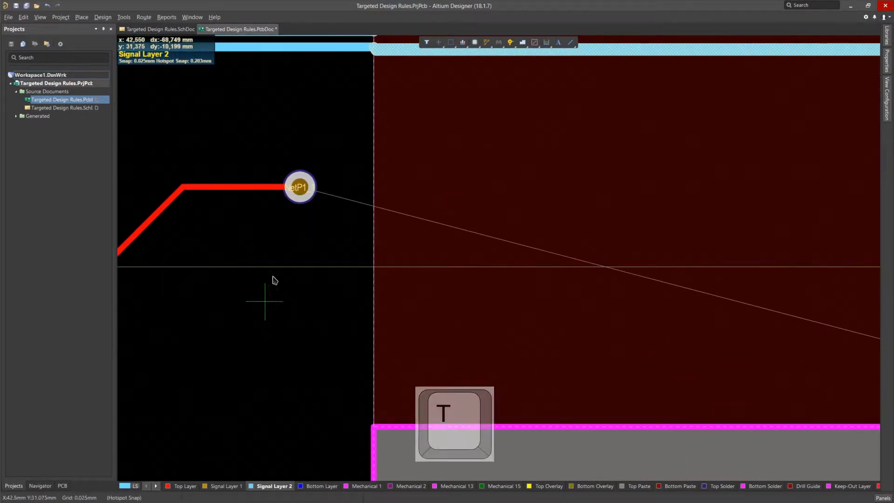
click(300, 187)
ctrl+scroll(421, 196, down, 5)
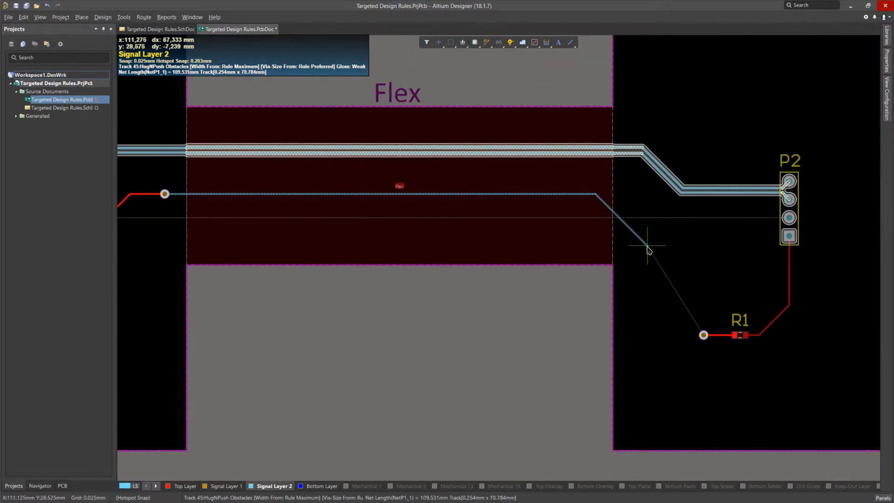
click(655, 252)
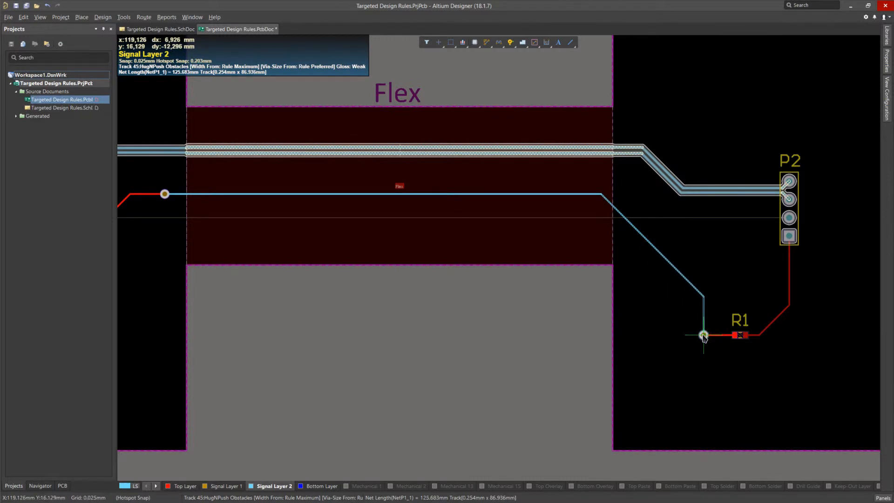
click(704, 335)
right_click(656, 350)
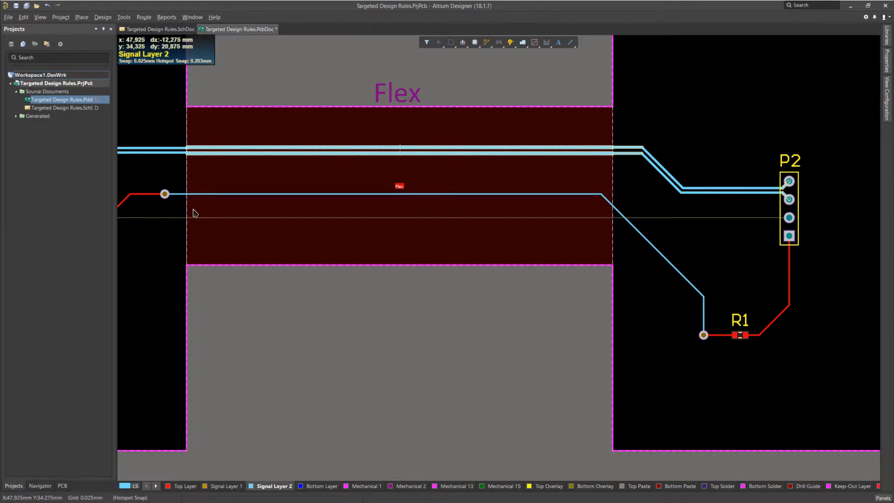
Step: Set the diameter of the NetP1_1 via in Rigid 1 to 1.271 mm
right_drag(218, 257, 427, 355)
middle_drag(348, 312, 344, 306)
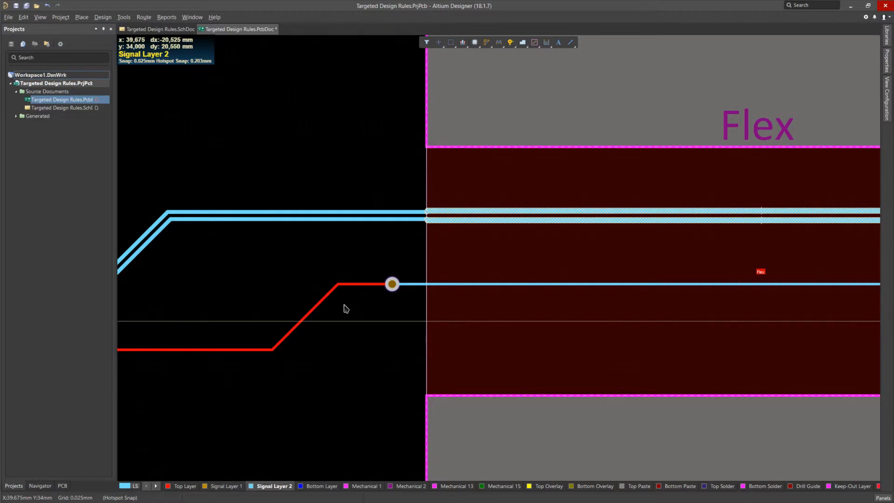
click(369, 437)
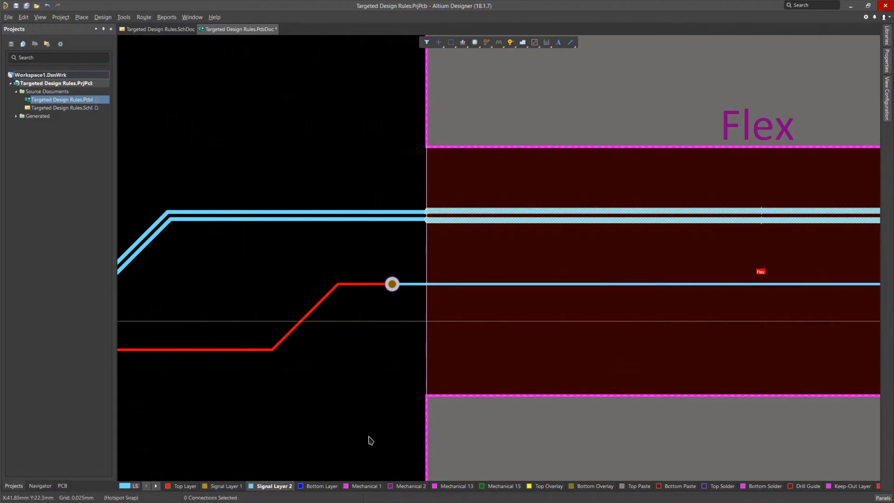
right_click(394, 290)
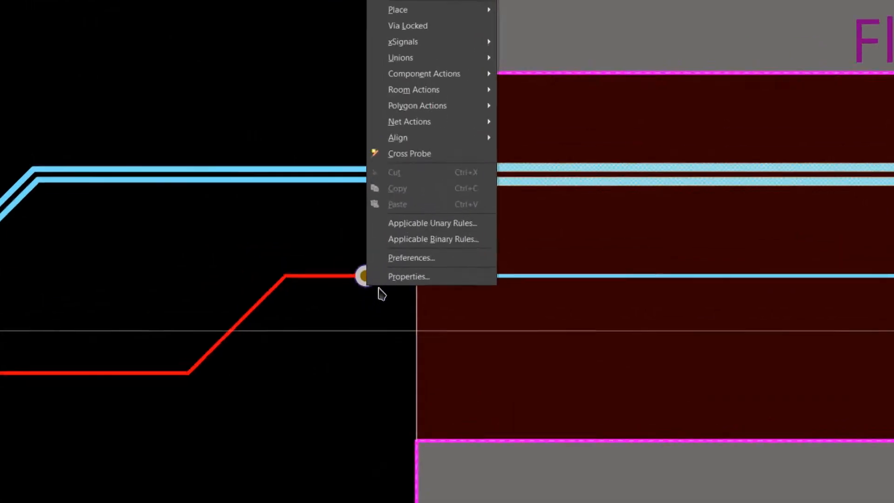
click(335, 266)
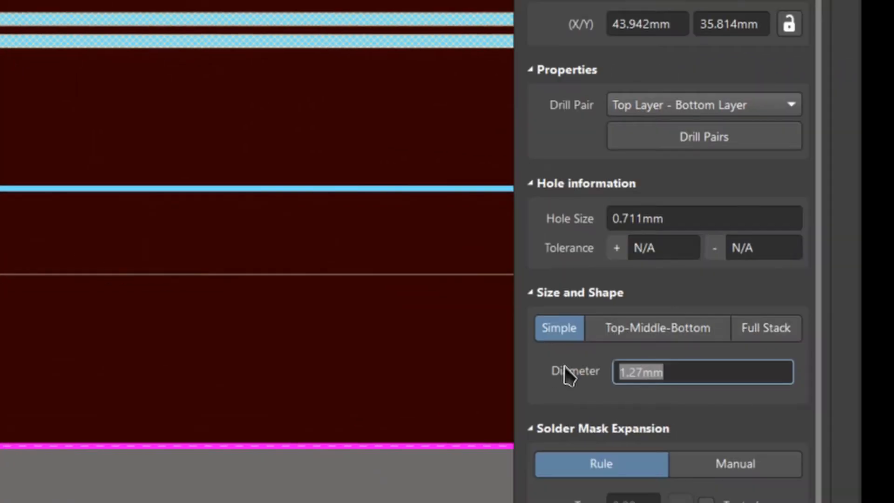
click(706, 363)
click(697, 356)
click(714, 366)
key(Left)
key(Left)
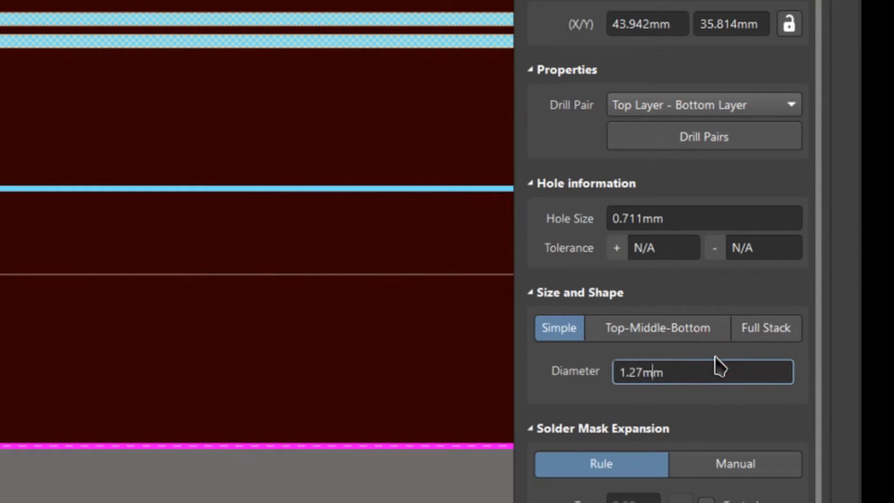
text(1)
double_click(716, 357)
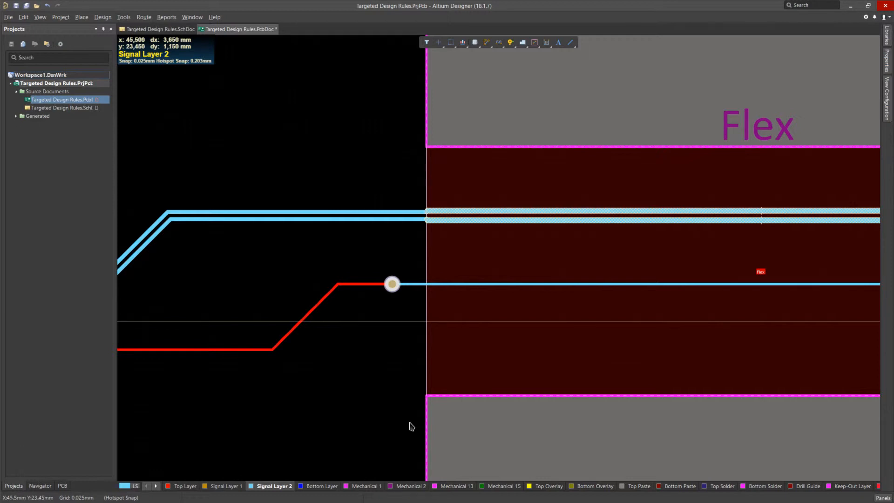
Step: Find objects similar to the Rigid 1 via, requiring the same via diameter and keeping the option to create a filter expression
right_click(391, 287)
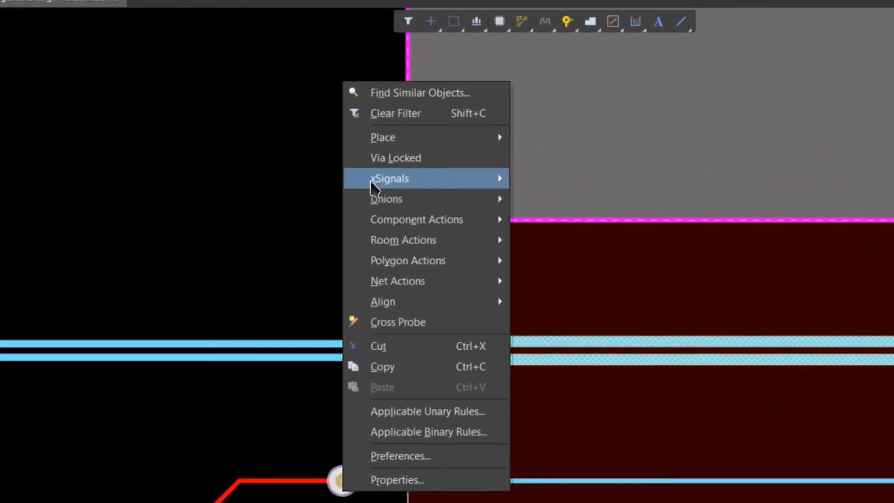
click(438, 80)
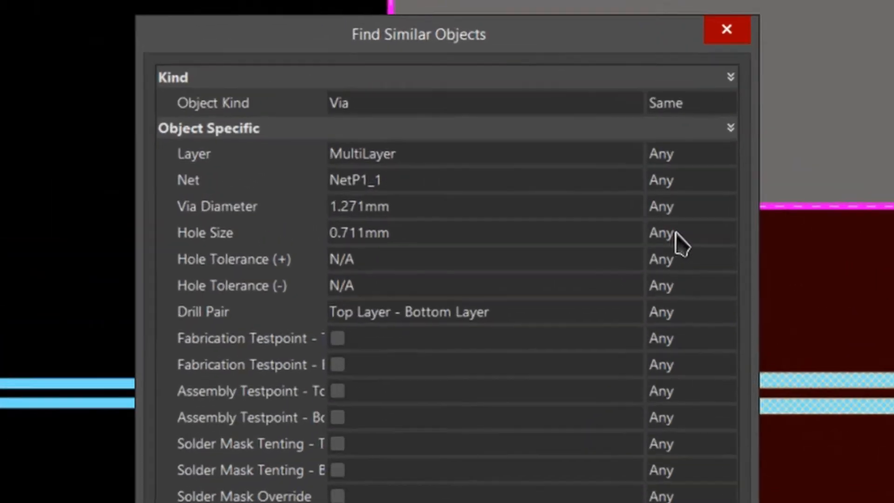
click(574, 107)
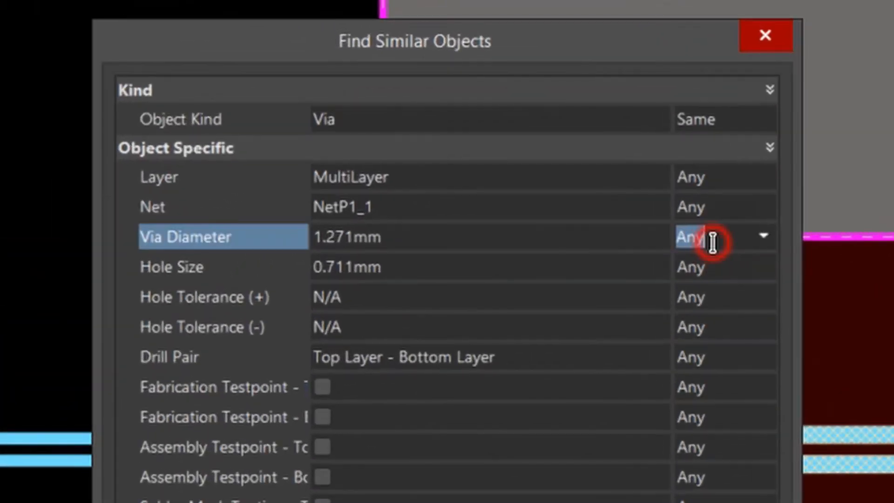
click(766, 249)
click(743, 286)
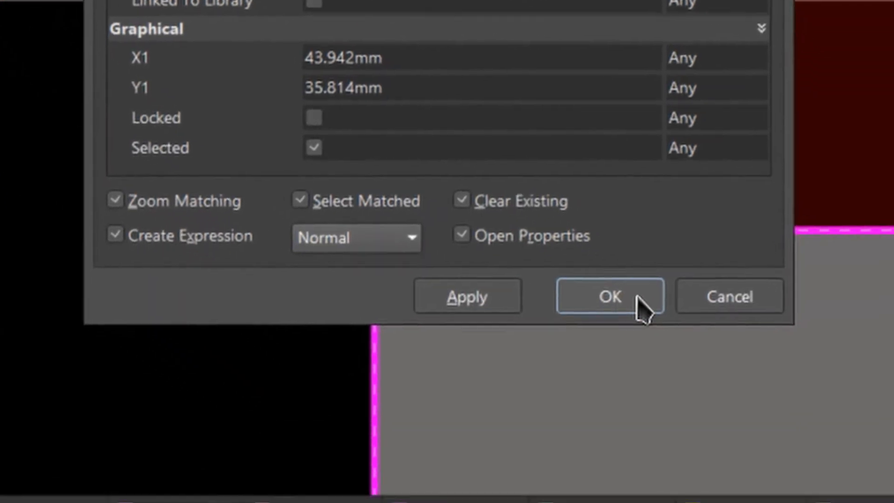
click(637, 298)
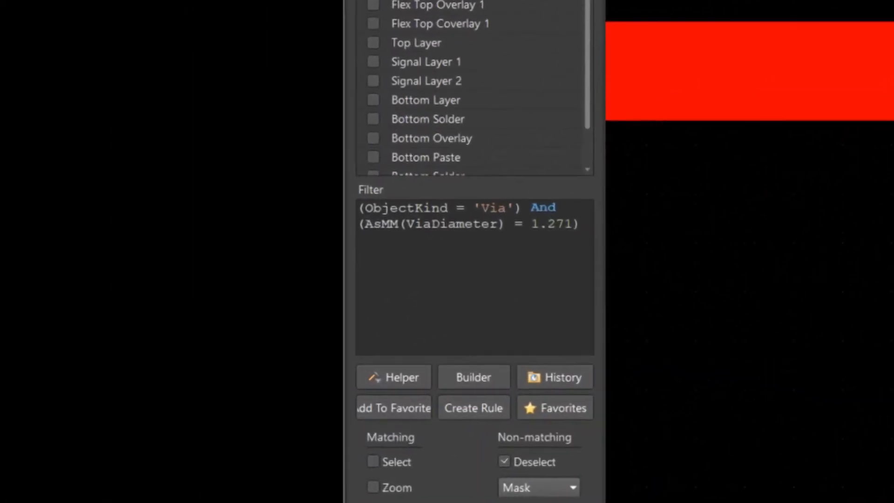
Step: Create a Clearance Constraint rule from the filter query (ObjectKind = 'Via') And (AsMM(ViaDiameter) = 1.271)
drag(573, 254, 347, 182)
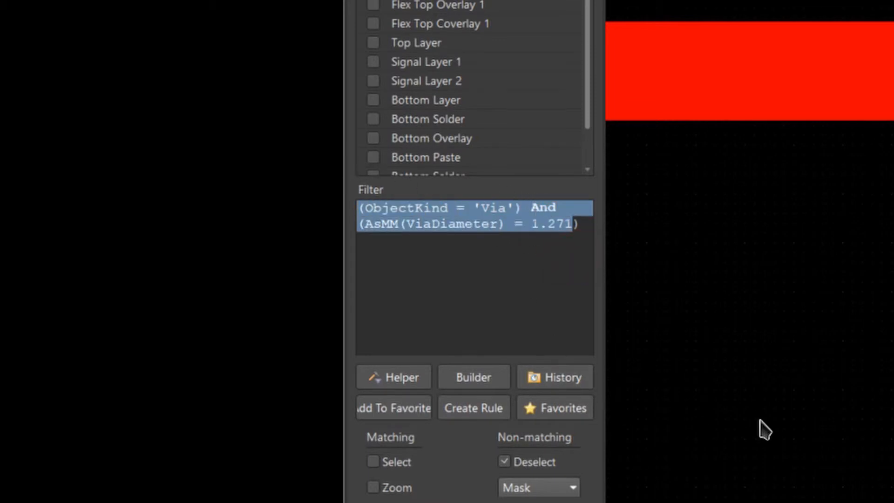
click(475, 408)
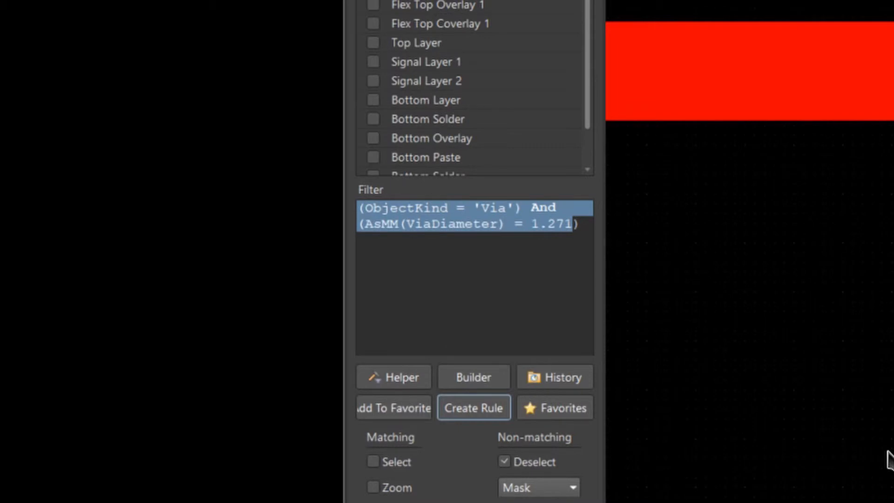
click(462, 417)
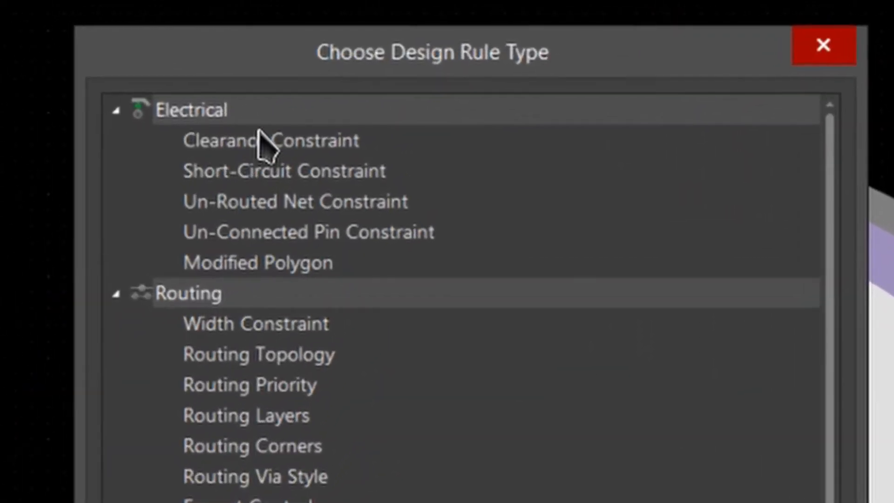
click(265, 135)
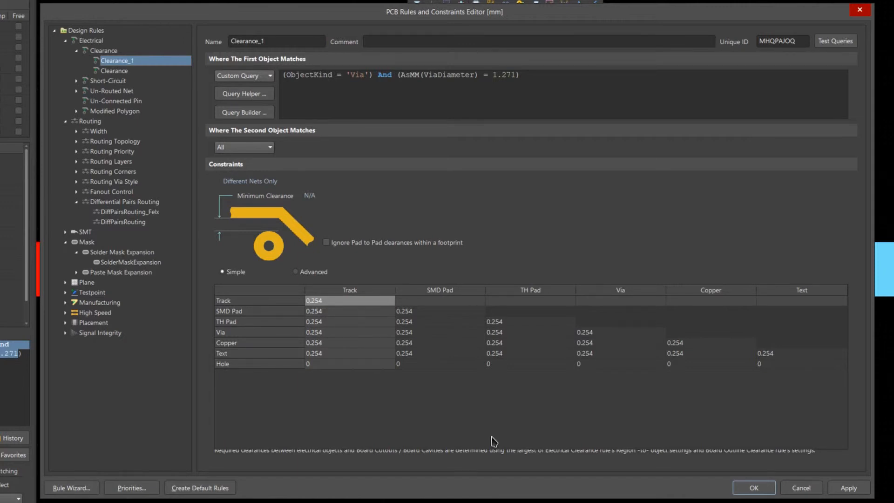
Step: Name the new clearance rule Clearance_Via, set its minimum clearance to 1 mm and accept the rule changes
double_click(299, 41)
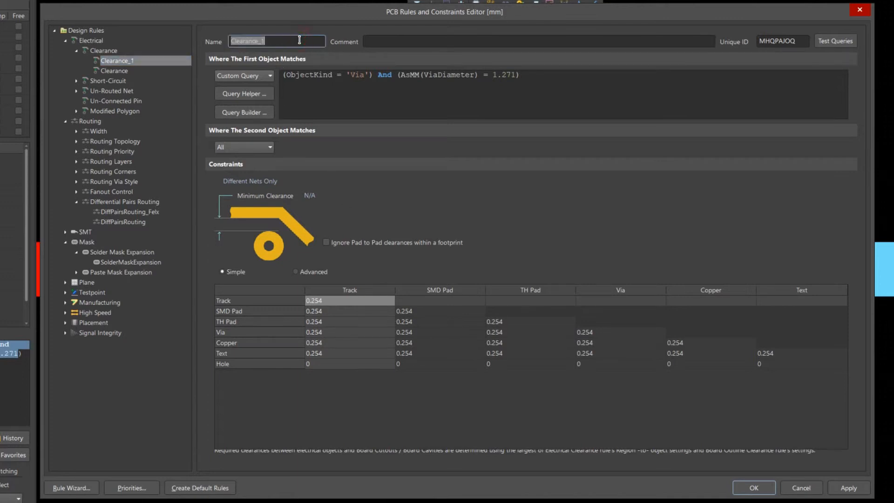
click(300, 40)
key(BackSpace)
text(Via)
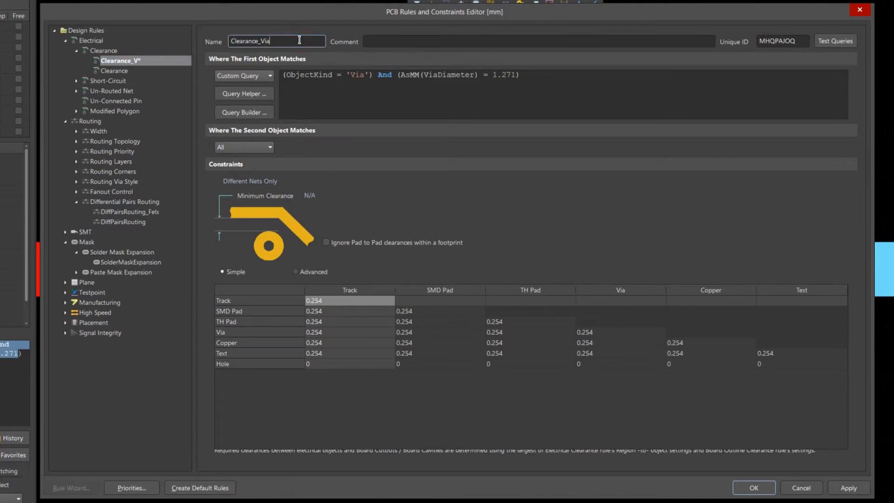
click(329, 196)
text(1mm)
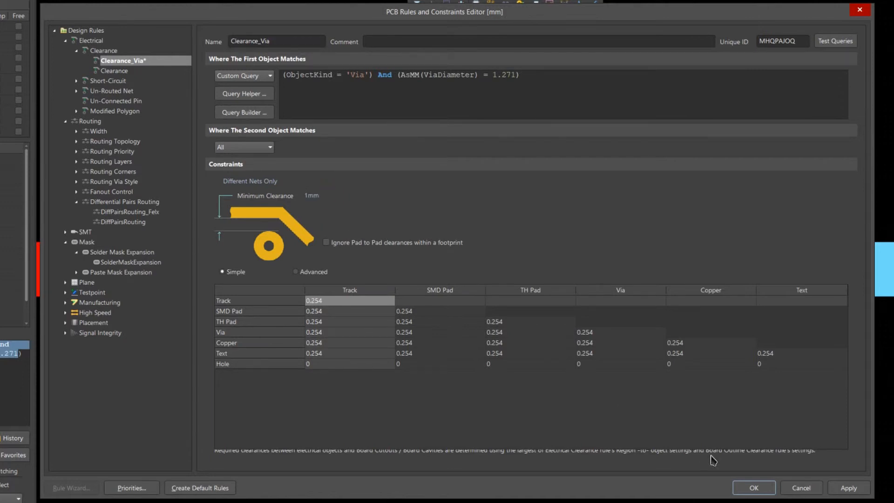
click(772, 486)
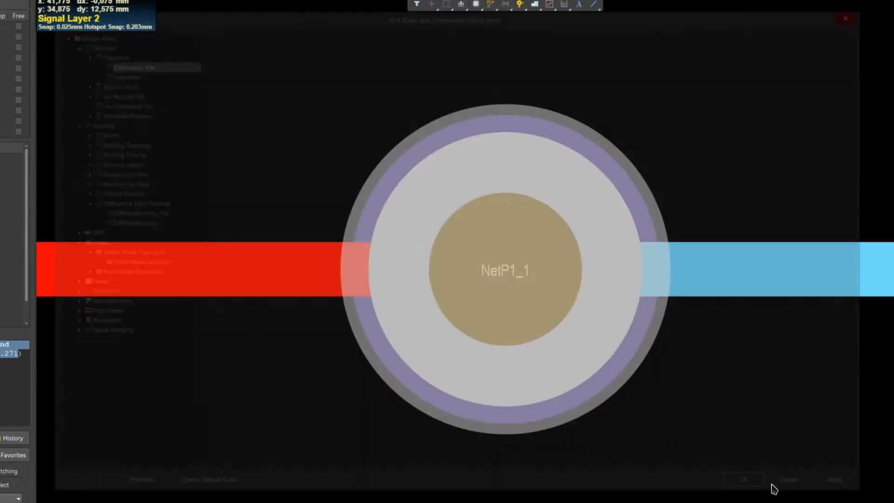
Step: Start routing NetP1_2 on Signal Layer 2 from P1's pad 2, passing between the 1.271 mm via and the differential pair into the flex section
ctrl+scroll(470, 182, down, 5)
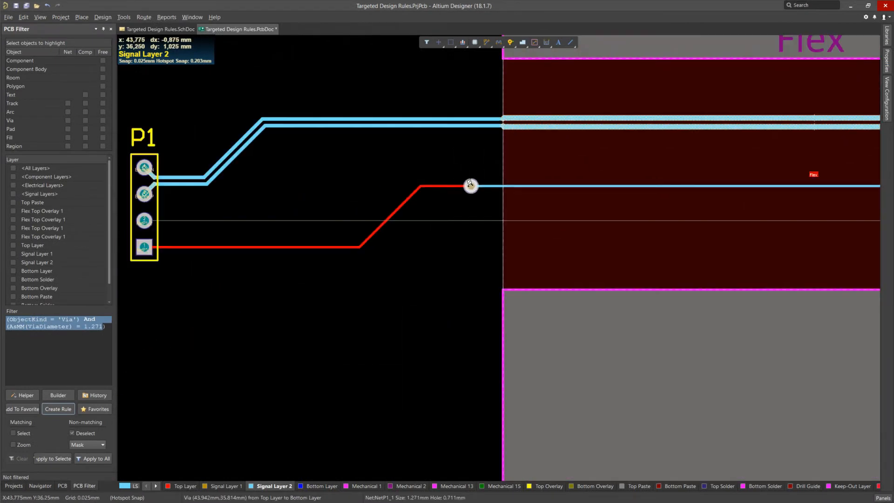
right_drag(451, 254, 399, 347)
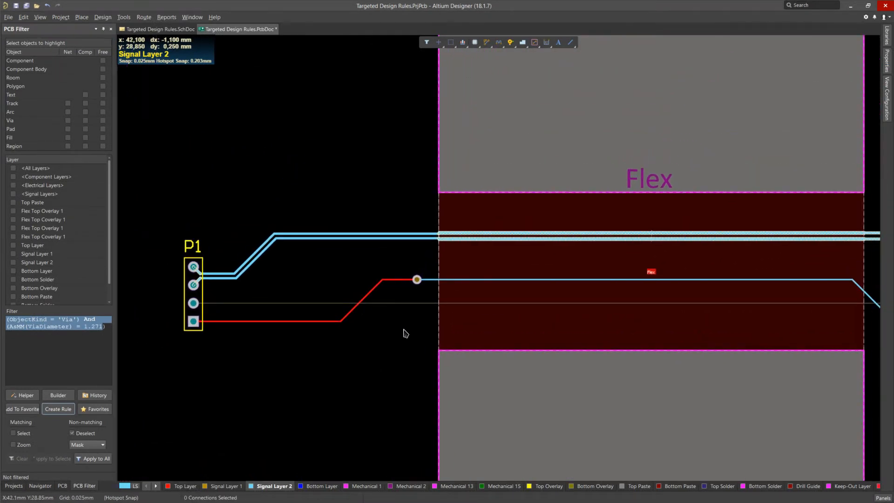
click(484, 46)
click(491, 54)
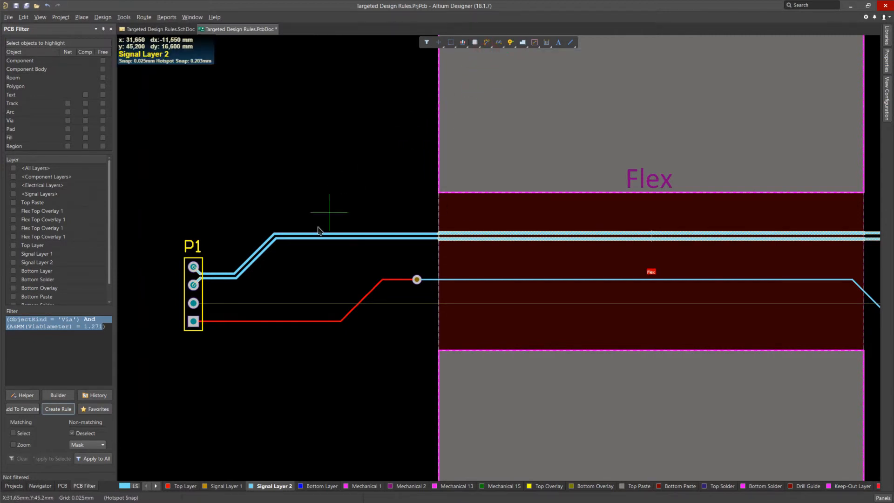
click(194, 303)
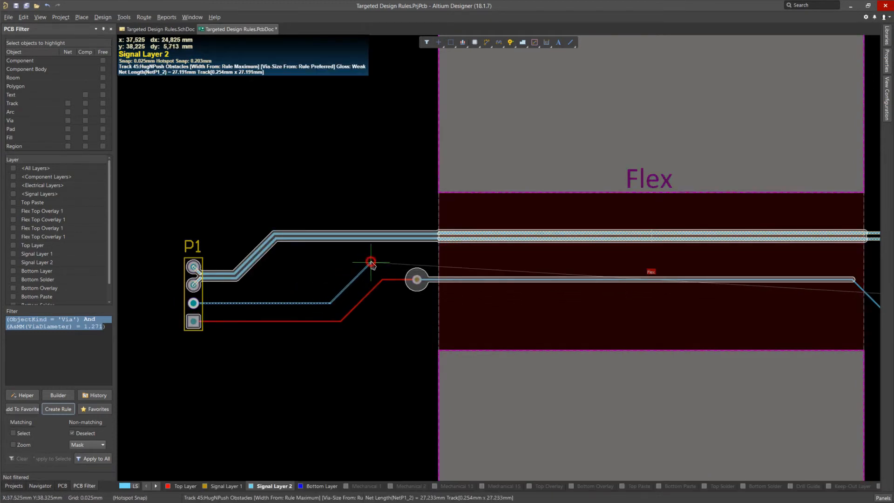
ctrl+scroll(416, 279, up, 5)
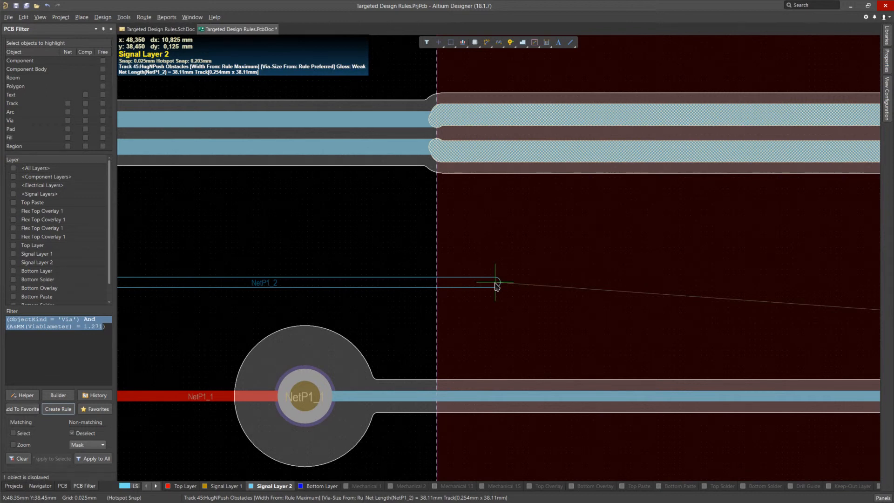
Step: Toggle the clearance boundary display and continue the NetP1_2 track across the flex section to P2's pad 2
key(ctrl)
key(ctrl+w)
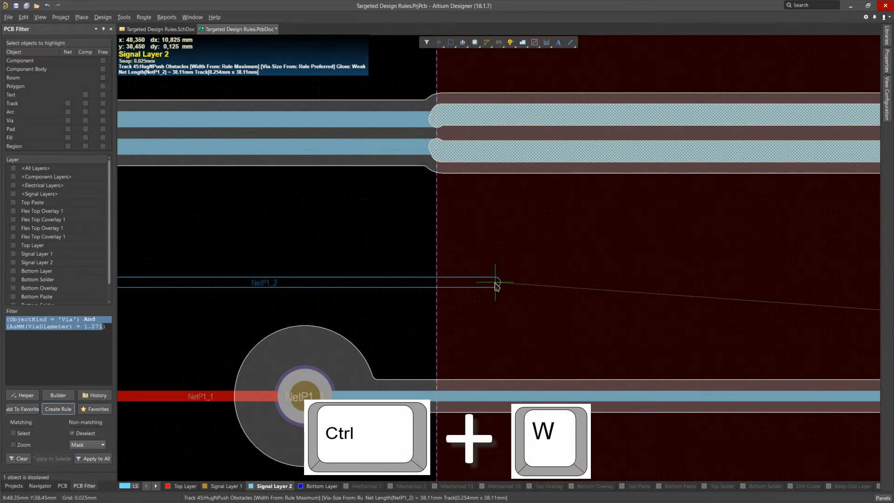
key(ctrl+w)
key(ctrl+w)
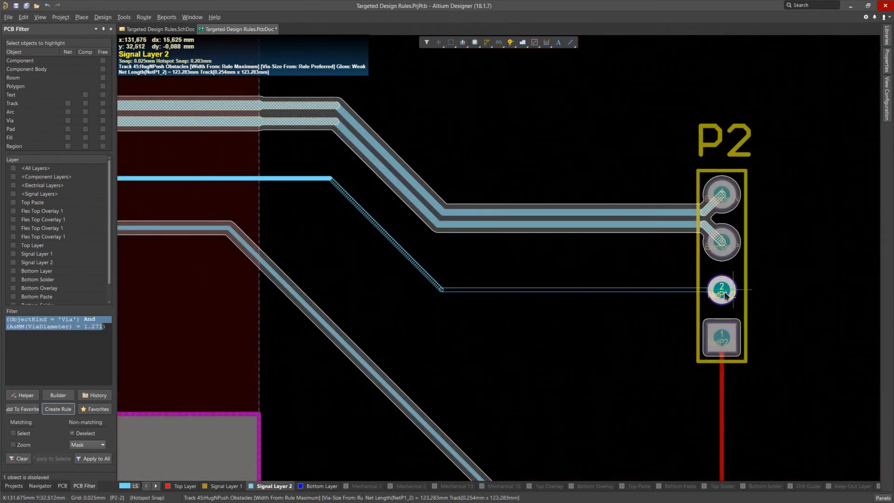
click(726, 296)
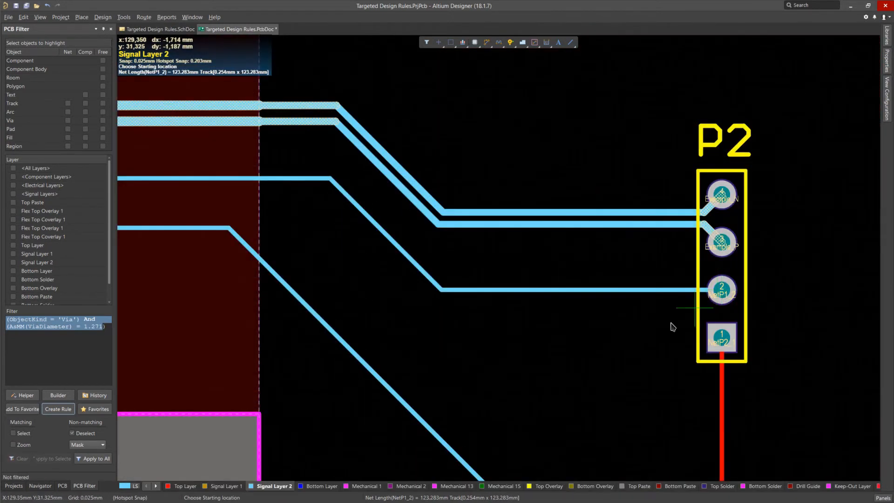
Step: Open the Query Helper for the Clearance_Via rule's first object and look through the Membership Checks functions down to WithinRoom
ctrl+scroll(517, 332, down, 6)
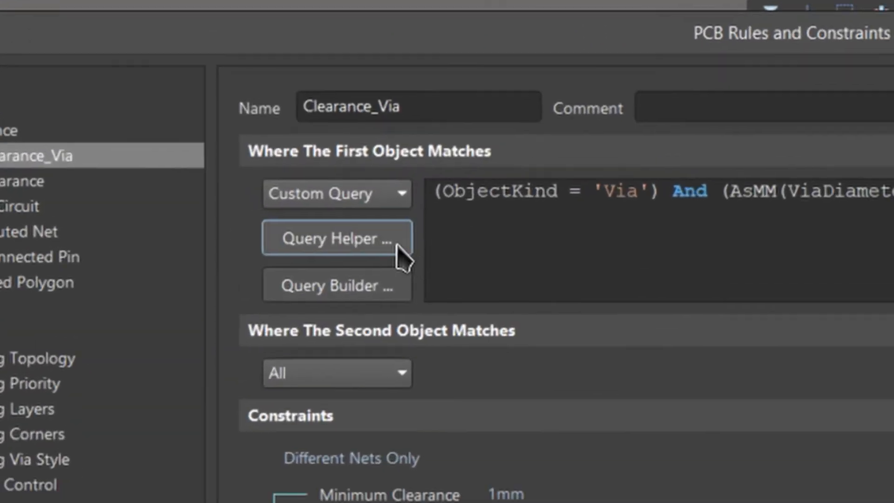
click(397, 247)
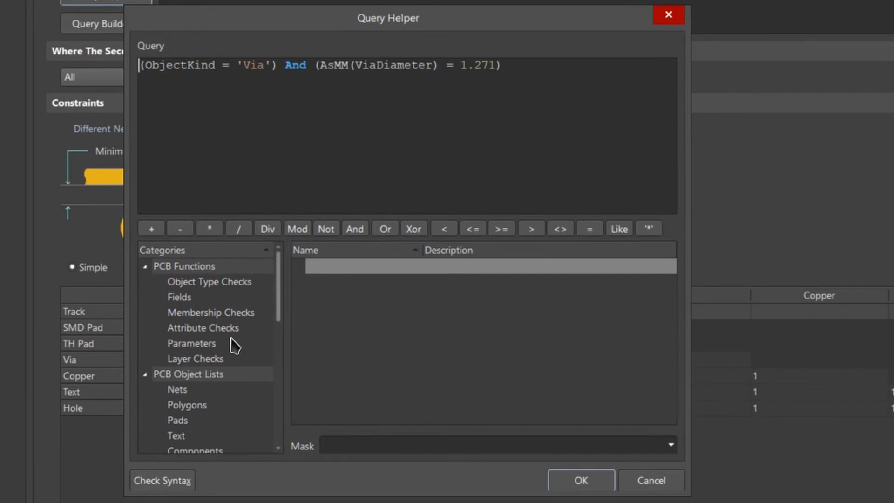
click(239, 314)
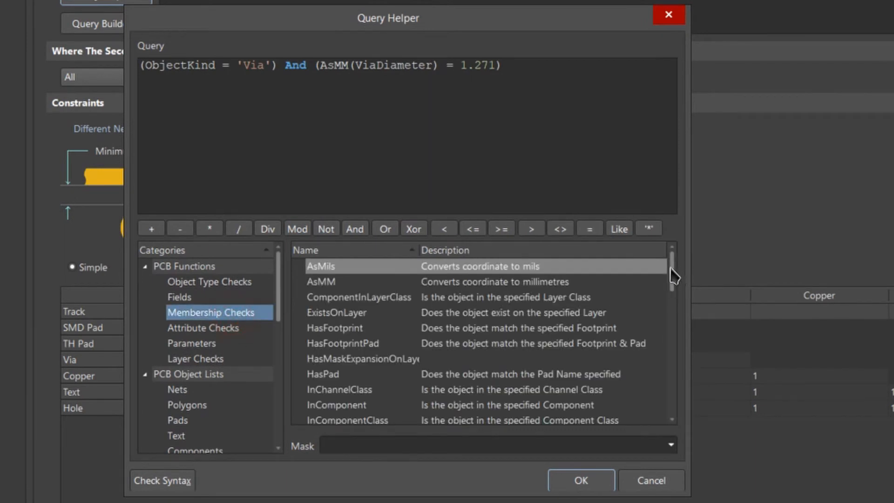
drag(672, 273, 670, 417)
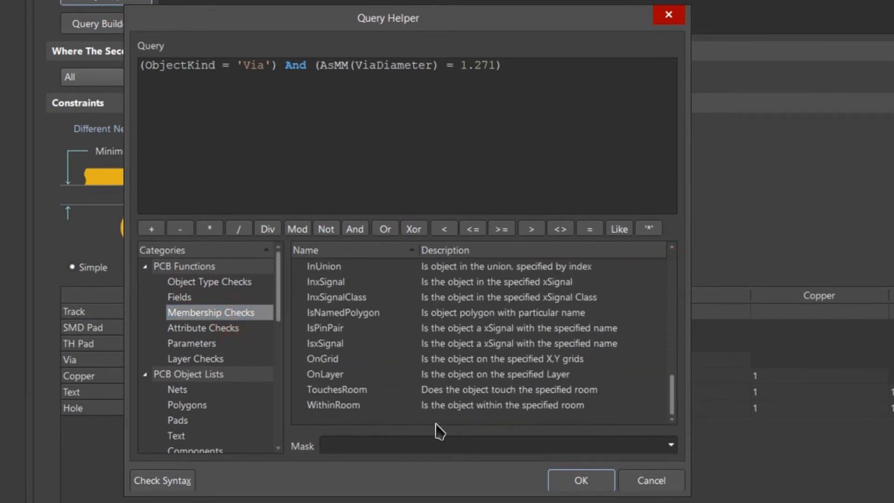
click(366, 407)
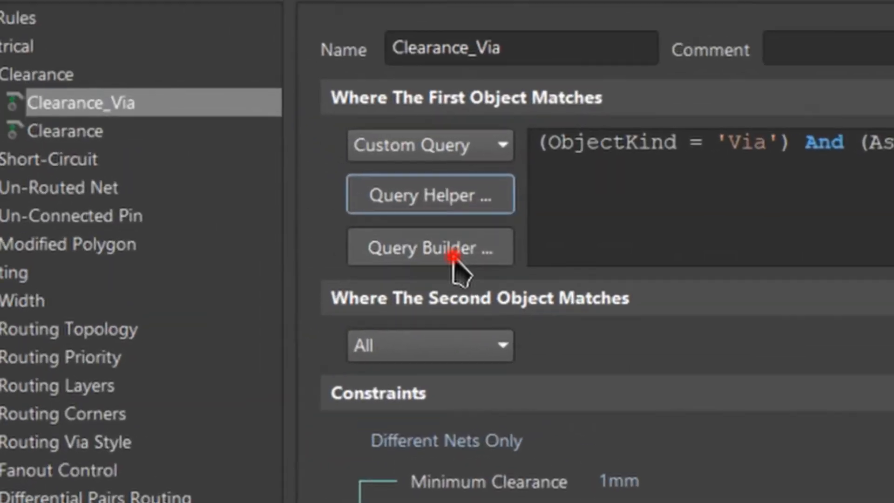
Step: Open the Query Builder for the Clearance_Via rule's first object and add the condition Exists on Layer with the value Top Layer
click(280, 137)
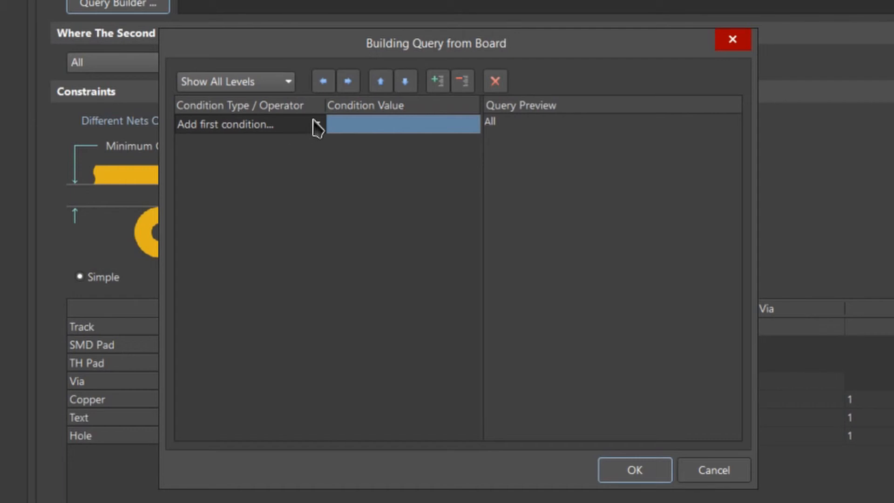
click(314, 123)
click(276, 178)
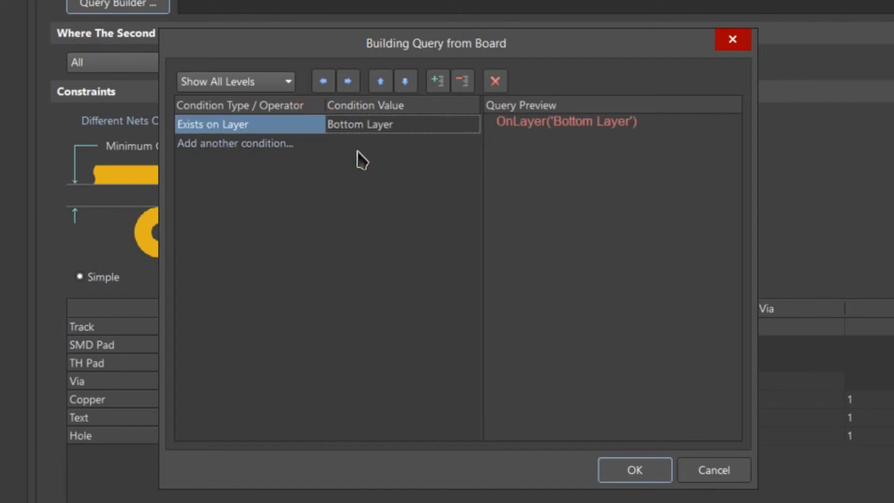
click(417, 124)
click(470, 130)
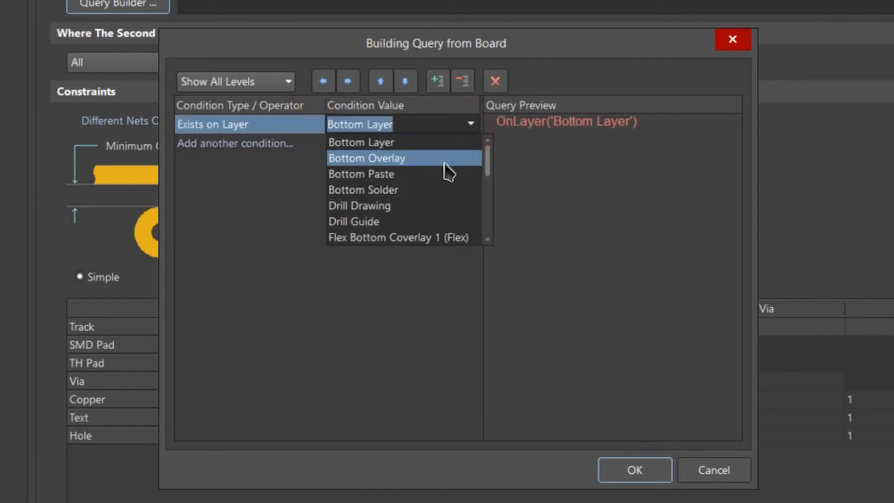
click(422, 145)
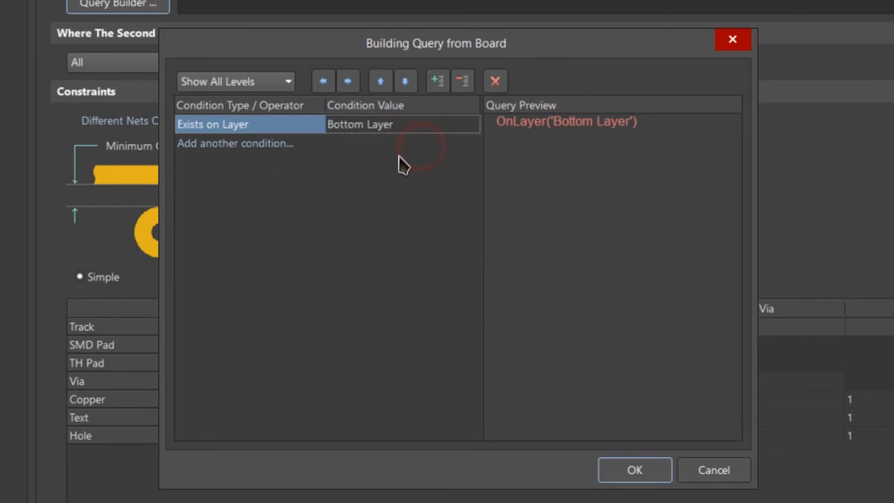
click(471, 124)
click(471, 124)
drag(484, 160, 484, 233)
click(387, 227)
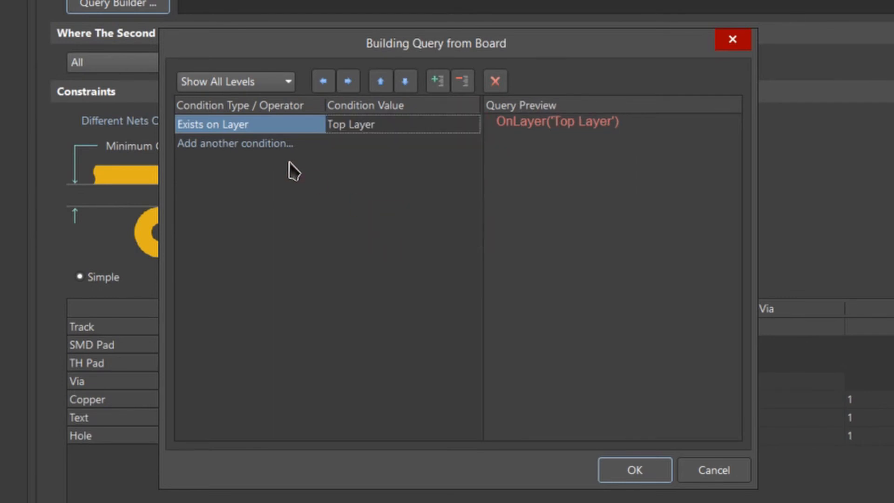
Step: Add a second condition, Object Kind is Via, accept the built query and highlight its full text in the rule's first object query
click(259, 145)
click(319, 144)
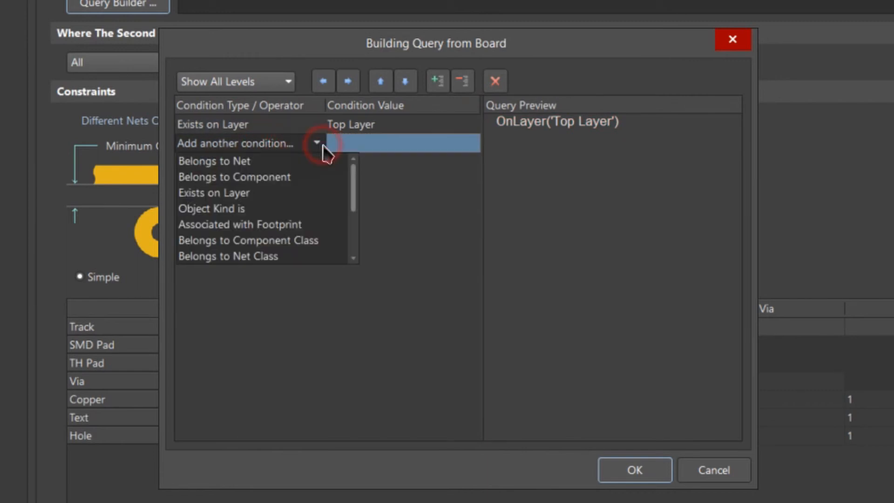
click(327, 210)
click(474, 168)
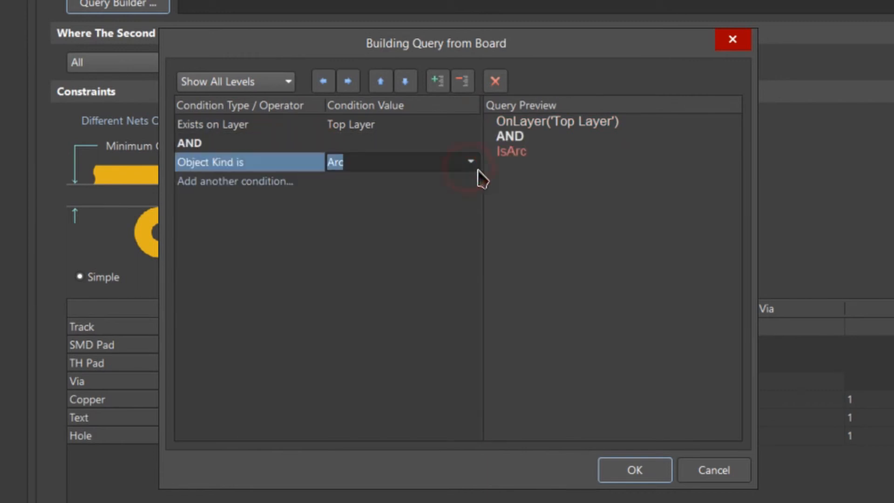
click(472, 163)
drag(485, 214, 476, 278)
click(381, 275)
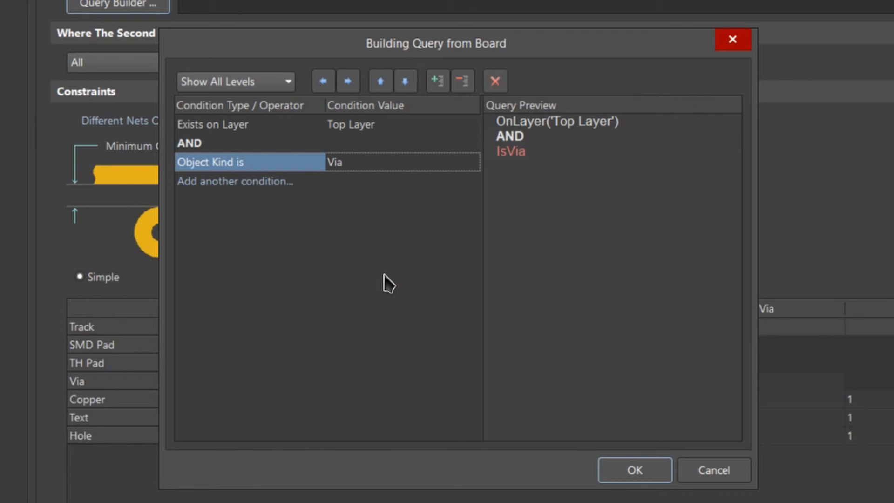
click(658, 474)
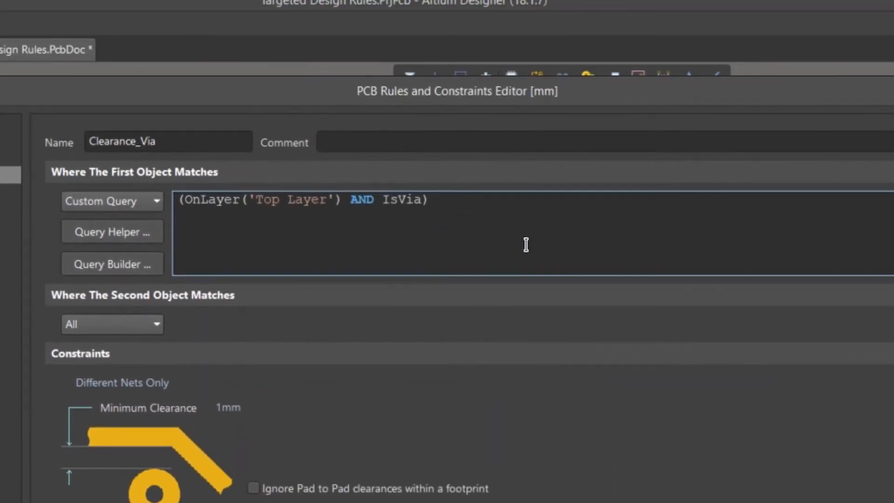
drag(548, 214, 140, 201)
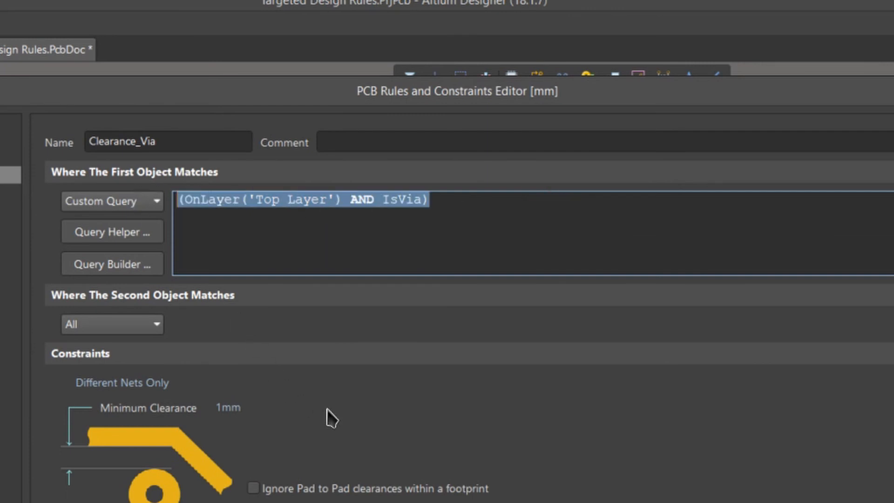